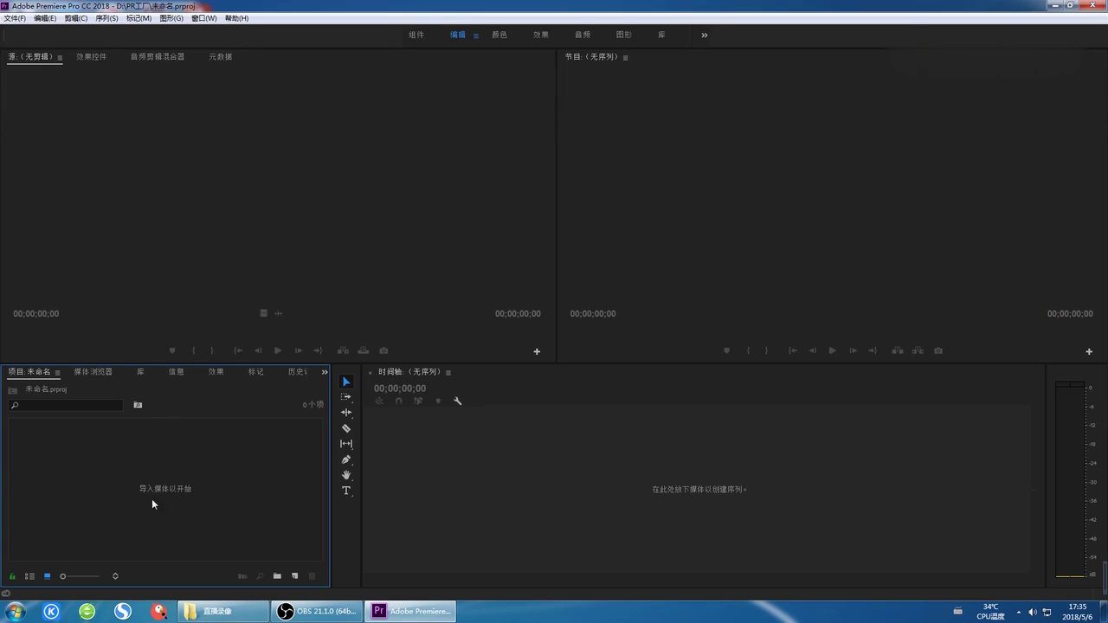
{"action": "right_click", "coordinate": [136, 453]}
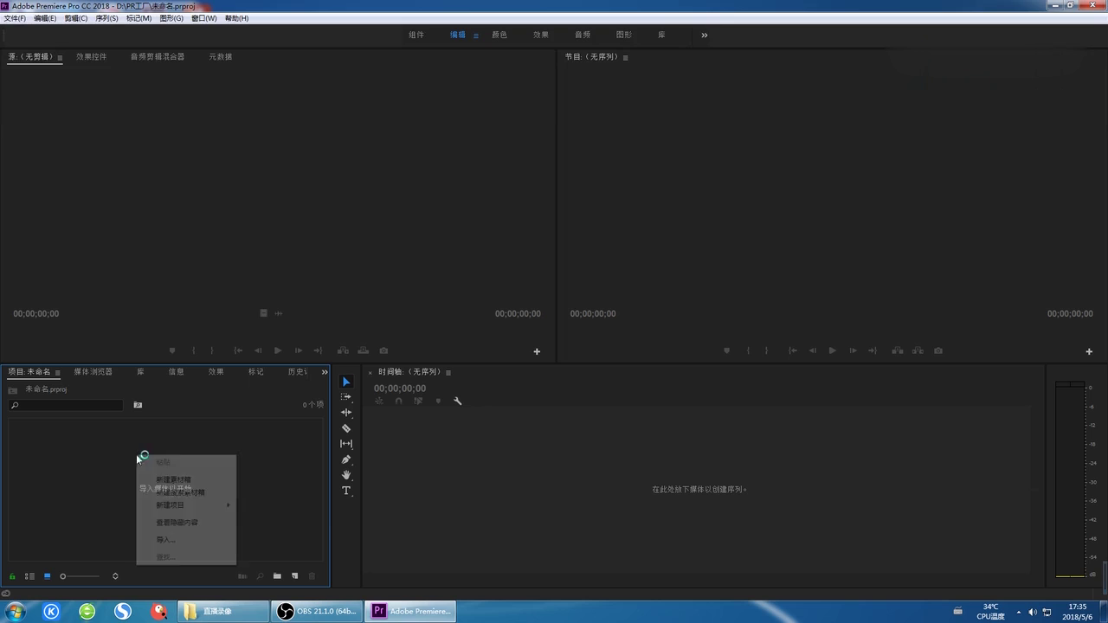
{"action": "left_click", "coordinate": [184, 540]}
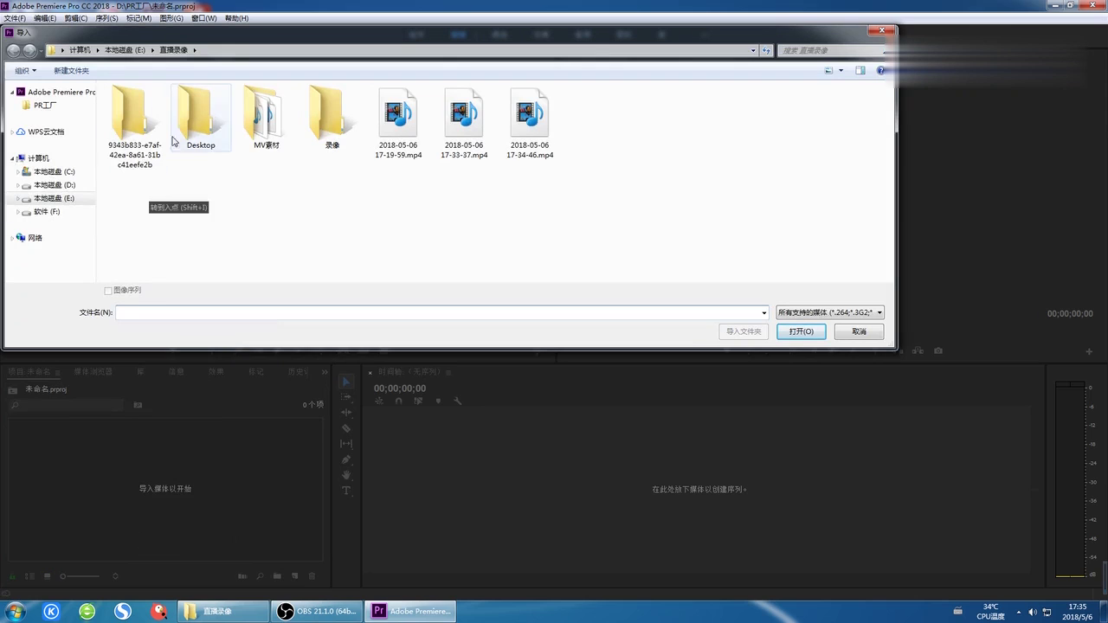
{"action": "double_click", "coordinate": [264, 117]}
{"action": "double_click", "coordinate": [266, 117]}
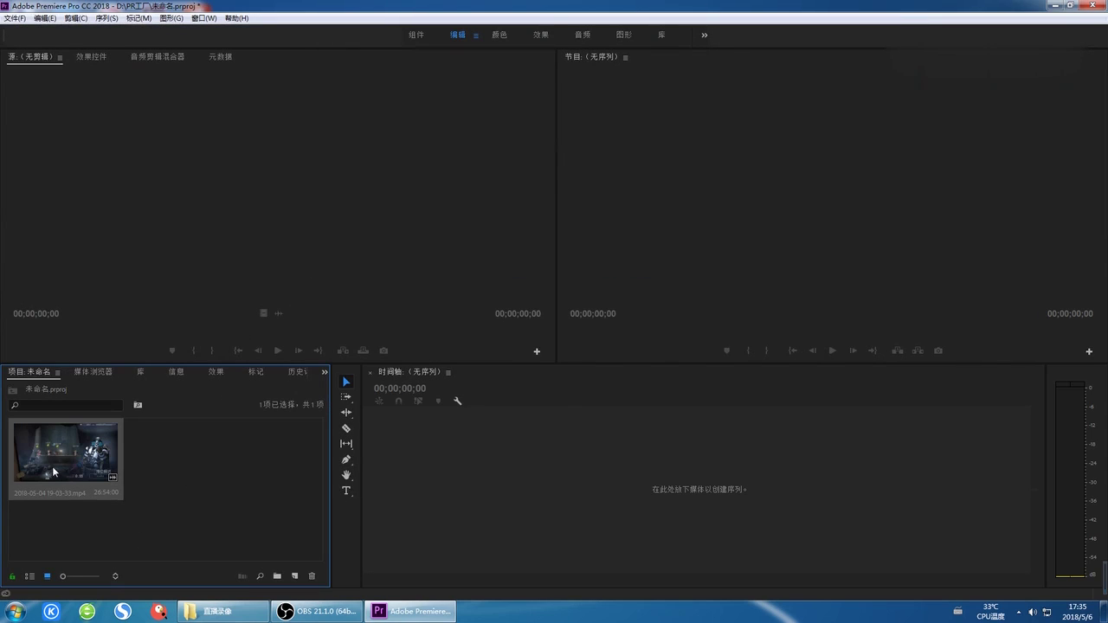
{"action": "left_click_drag", "start_coordinate": [535, 480], "coordinate": [612, 457]}
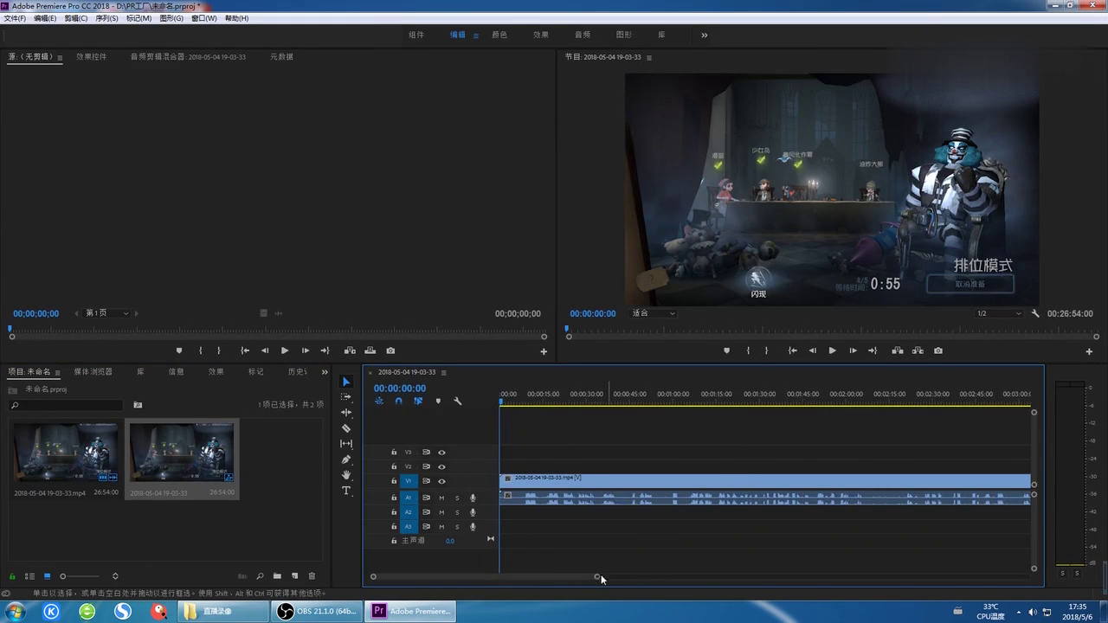
Step: Split the gameplay clip with the Razor tool at five points between about 00:01:45 and 00:07:40
{"action": "left_click_drag", "start_coordinate": [596, 576], "coordinate": [697, 577]}
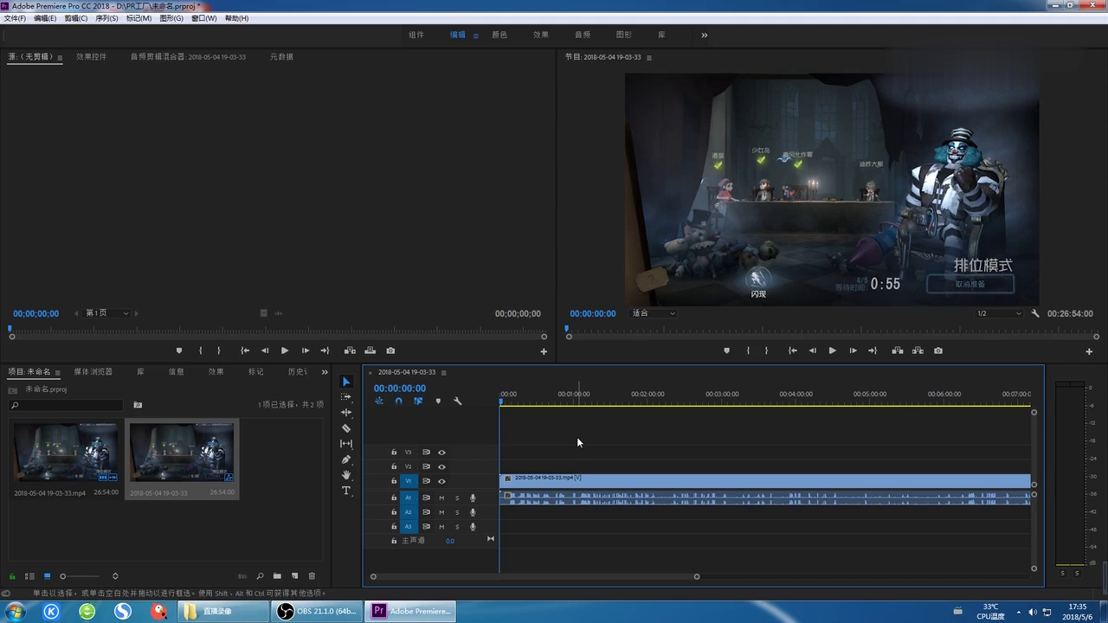
{"action": "left_click_drag", "start_coordinate": [696, 577], "coordinate": [767, 578]}
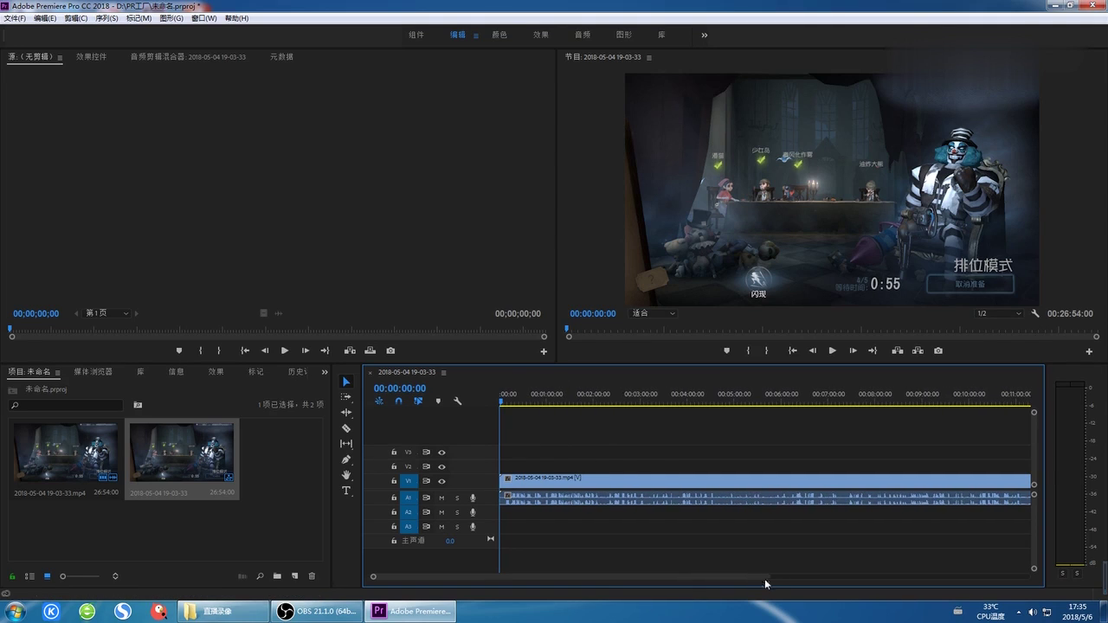
{"action": "left_click", "coordinate": [346, 431]}
{"action": "left_click", "coordinate": [582, 496]}
{"action": "left_click", "coordinate": [643, 497]}
{"action": "left_click", "coordinate": [703, 497]}
{"action": "left_click", "coordinate": [780, 495]}
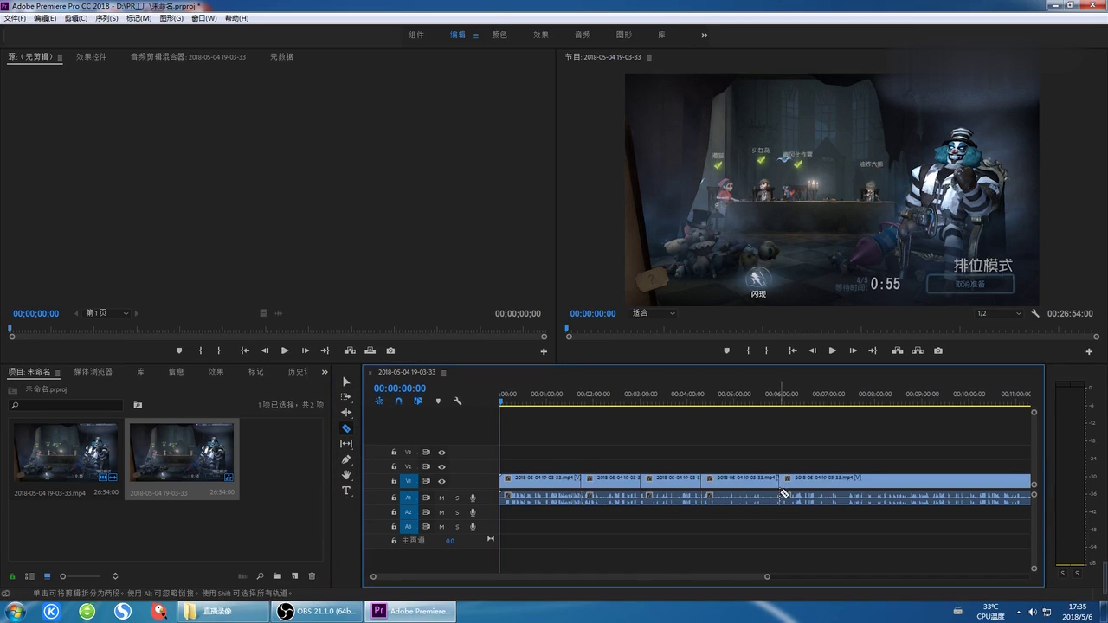
{"action": "left_click", "coordinate": [858, 495]}
Step: Move the playhead to 00:03:13:56 and razor-cut the gameplay clip exactly there
{"action": "left_click", "coordinate": [641, 402]}
{"action": "left_click", "coordinate": [651, 402]}
{"action": "left_click", "coordinate": [652, 485]}
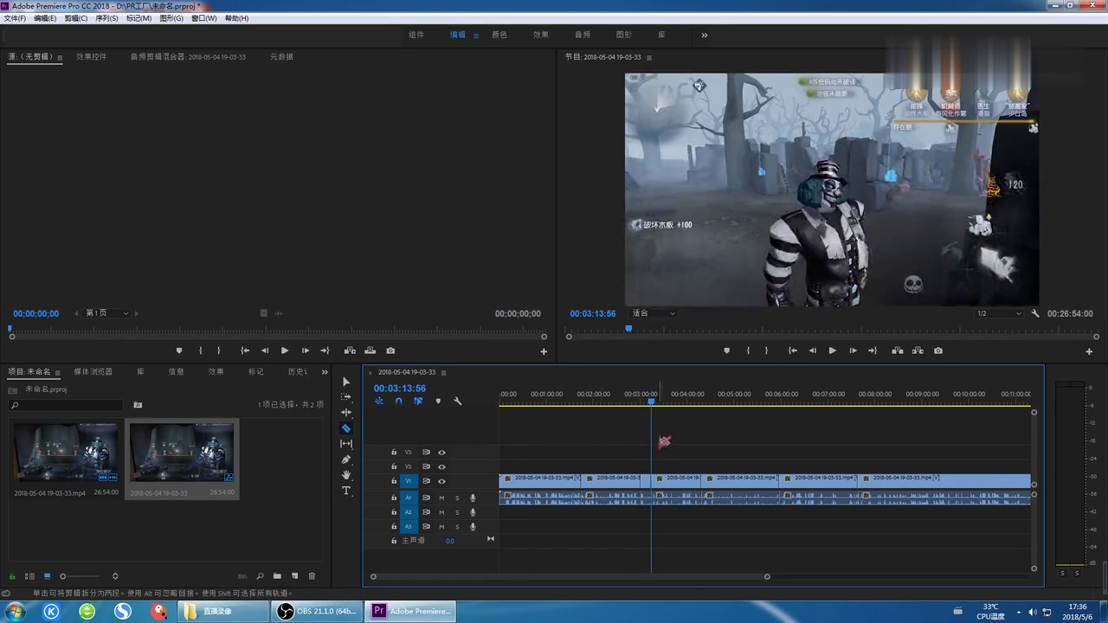
Step: Ripple delete the two consecutive segments that follow the cut at 00:03:13:56, one after the other
{"action": "left_click_drag", "start_coordinate": [769, 579], "coordinate": [745, 576]}
{"action": "left_click", "coordinate": [346, 382]}
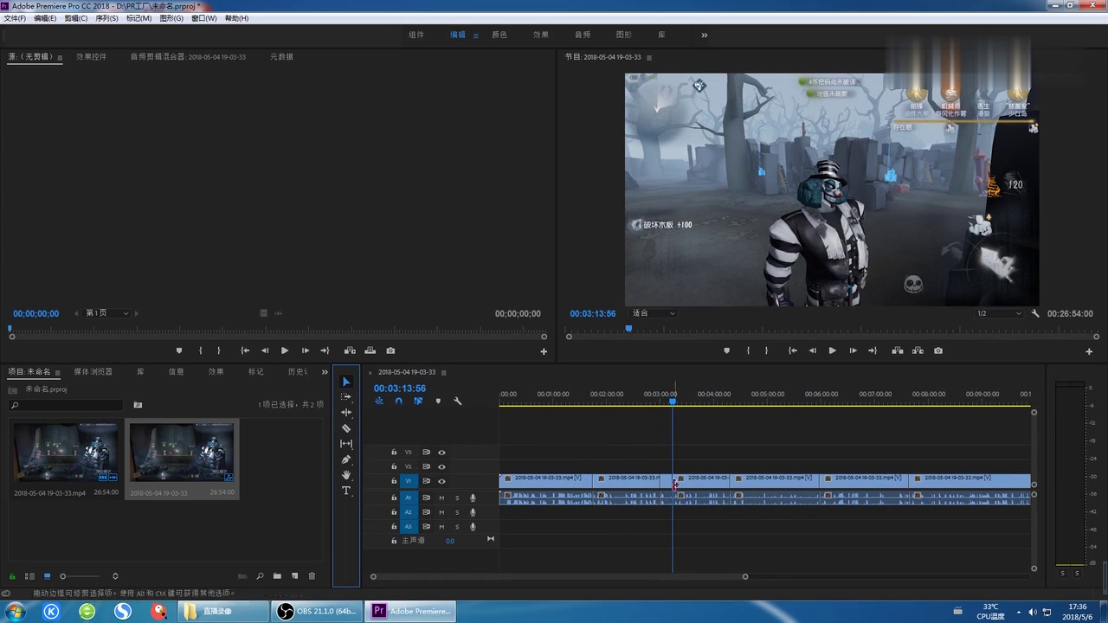
{"action": "left_click", "coordinate": [703, 494]}
{"action": "left_click_drag", "start_coordinate": [677, 404], "coordinate": [700, 403]}
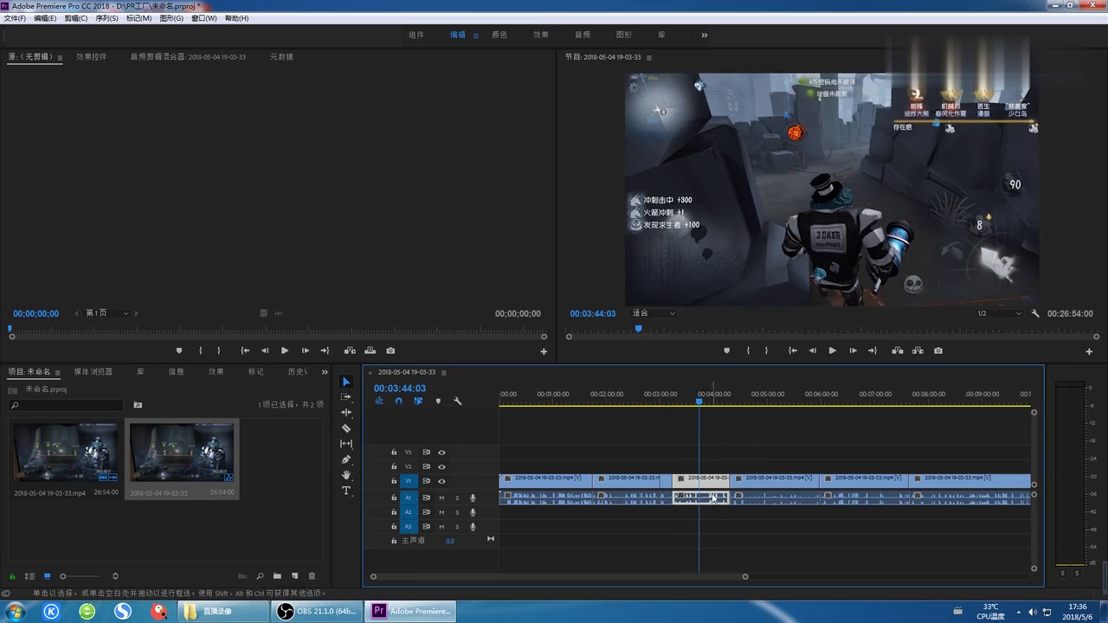
{"action": "right_click", "coordinate": [713, 492]}
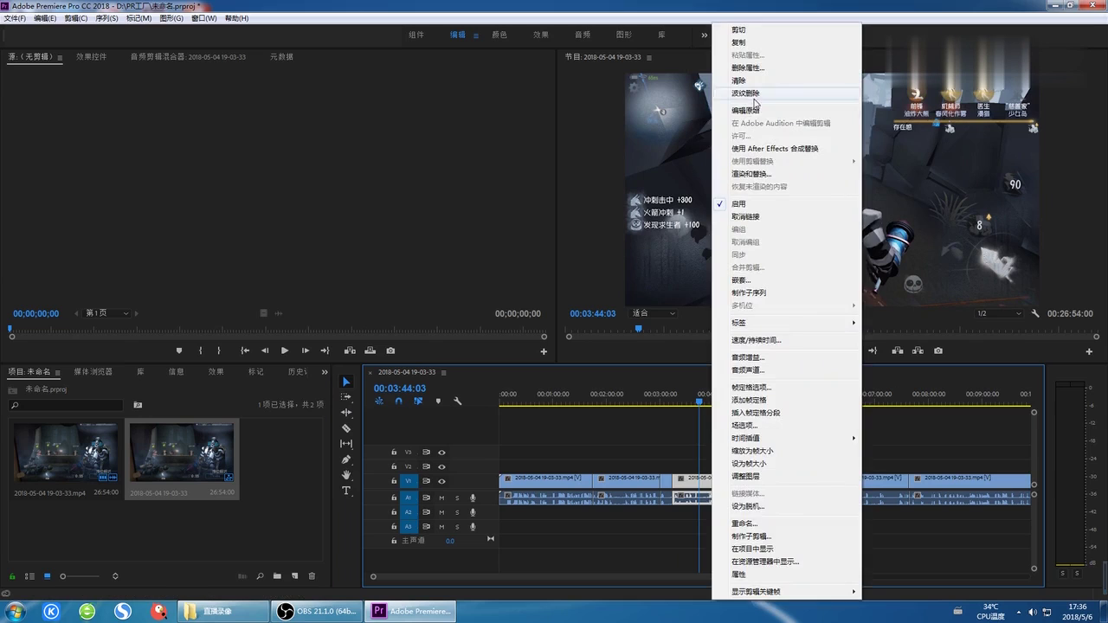
{"action": "left_click", "coordinate": [753, 91]}
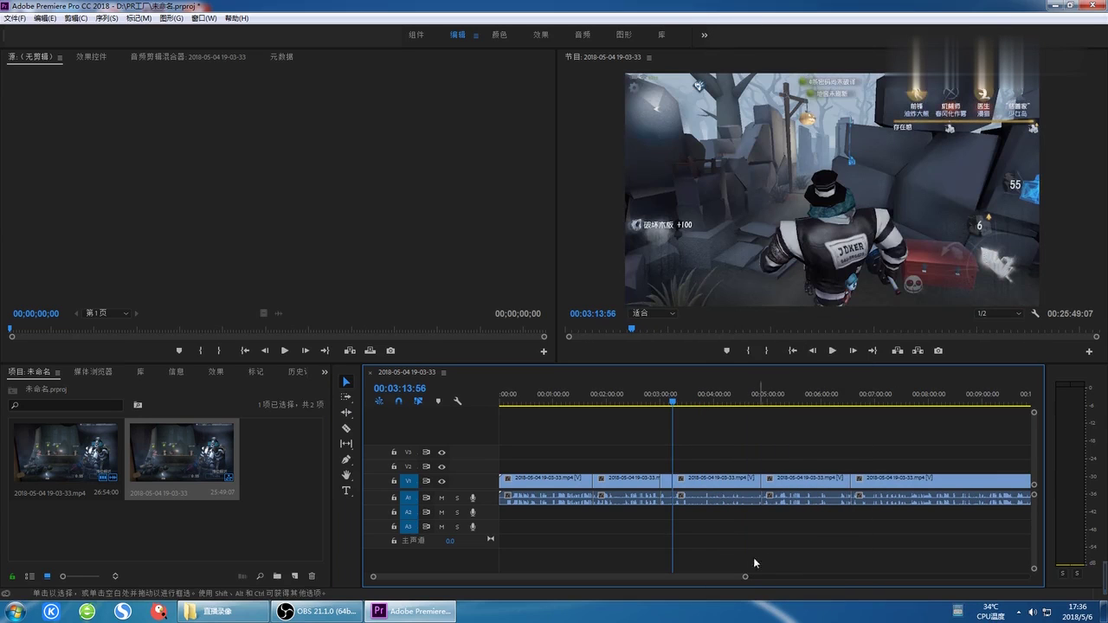
{"action": "right_click", "coordinate": [686, 500]}
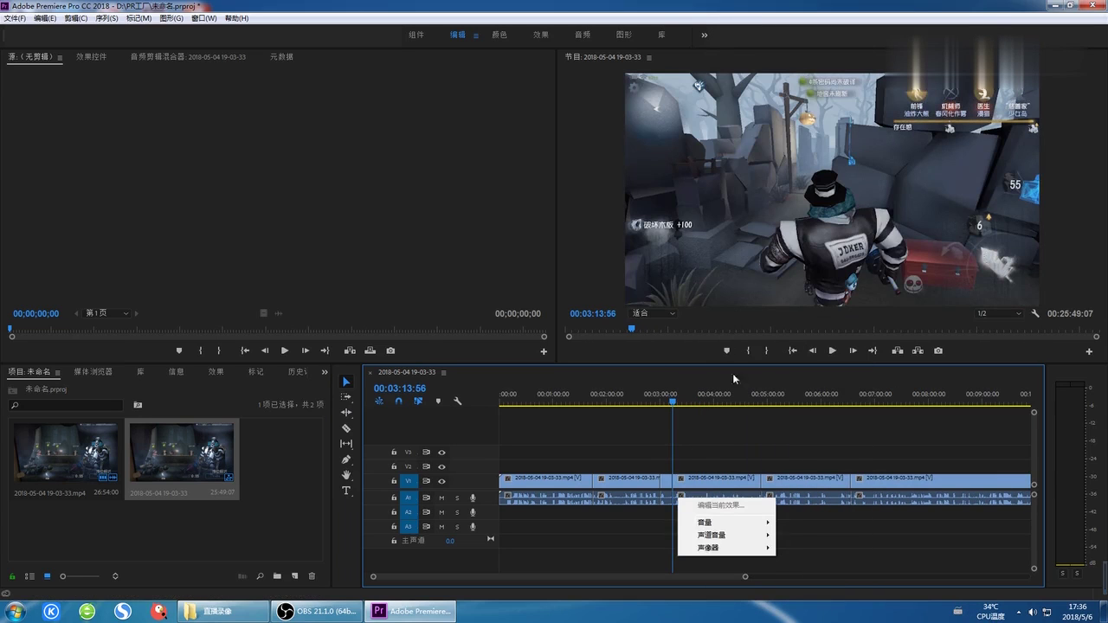
{"action": "right_click", "coordinate": [698, 482]}
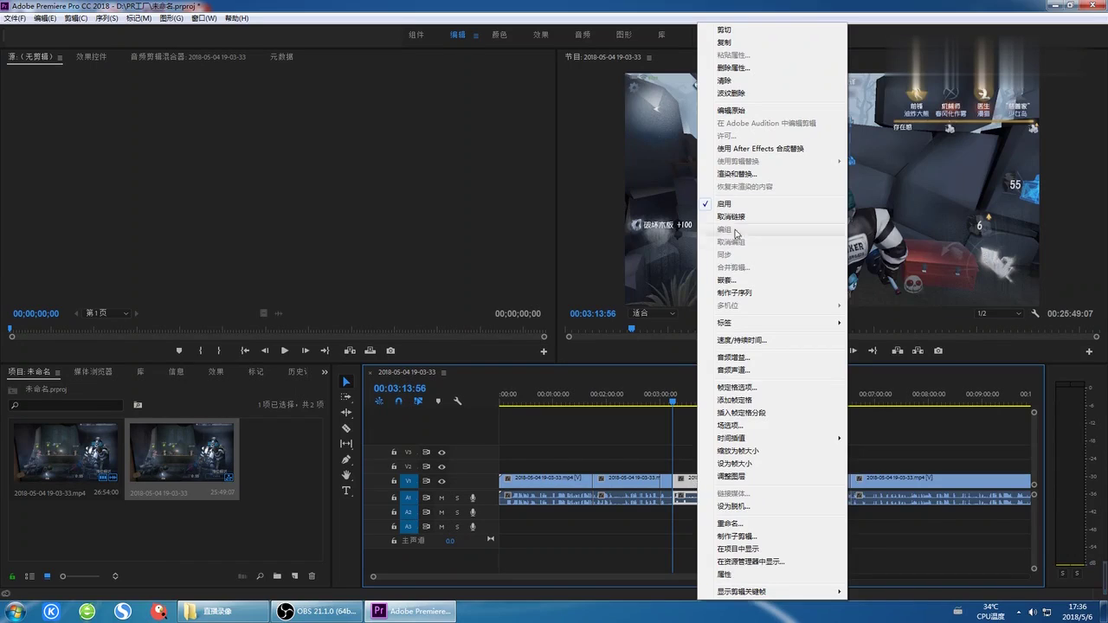
{"action": "left_click", "coordinate": [745, 92]}
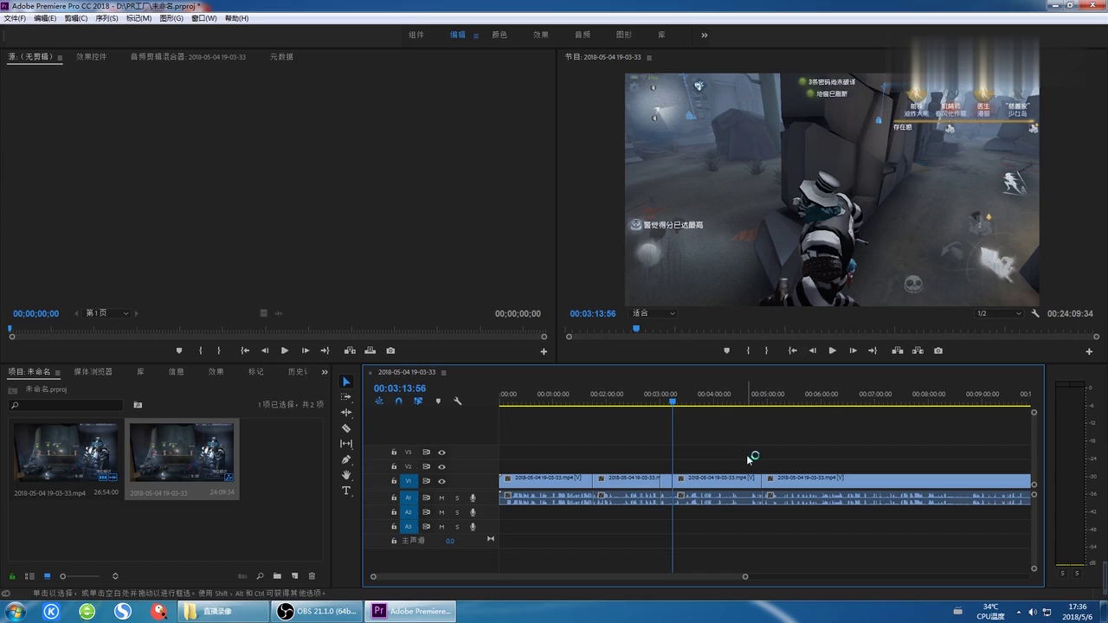
Step: Import the Martell and Steerner track Sky (Radio Edit) from E:\音乐素材 and place it at the start of audio track A2
{"action": "right_click", "coordinate": [280, 480]}
{"action": "left_click", "coordinate": [310, 564]}
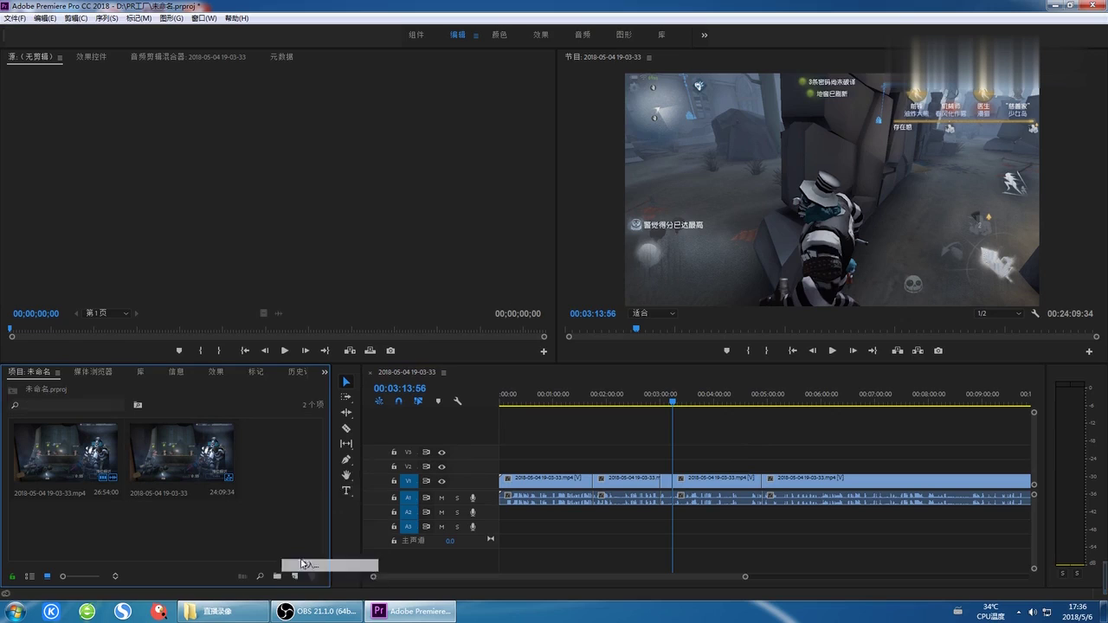
{"action": "left_click", "coordinate": [68, 197]}
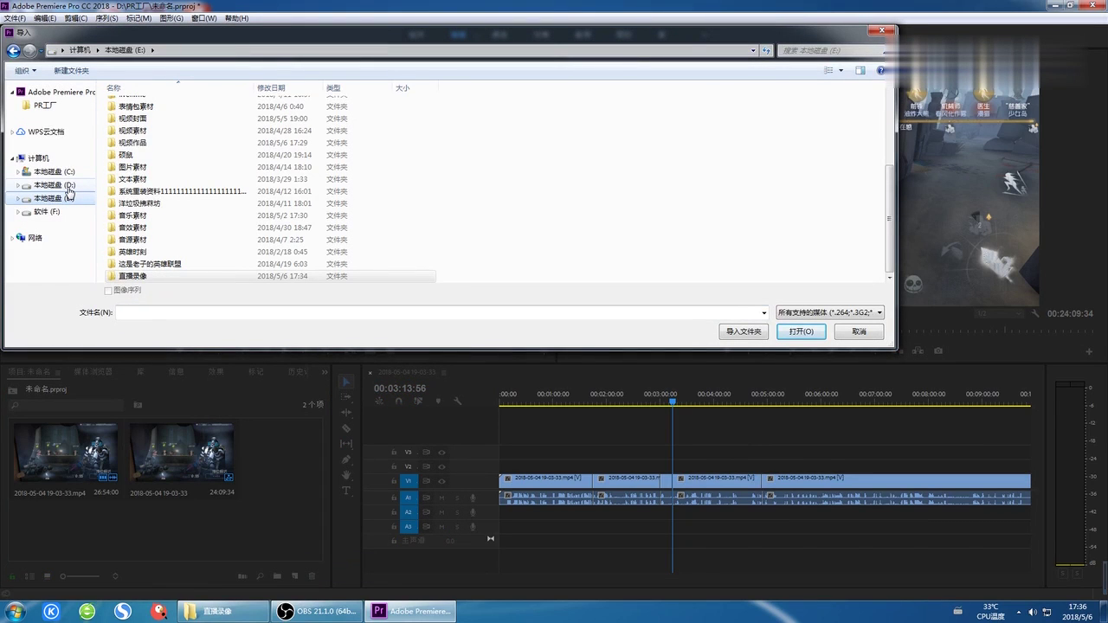
{"action": "double_click", "coordinate": [143, 216]}
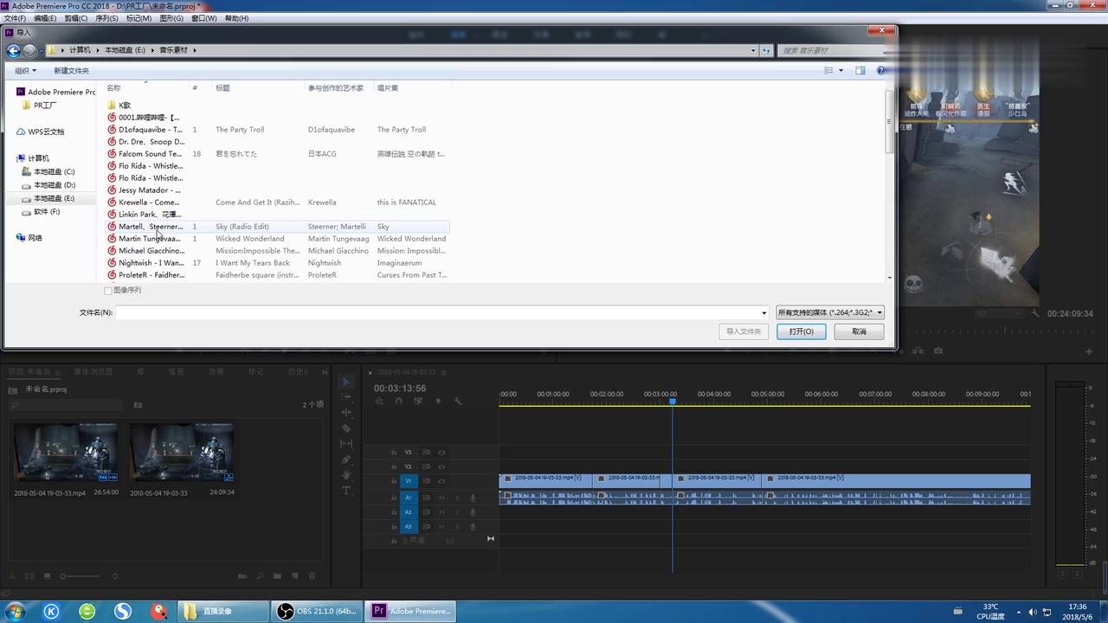
{"action": "double_click", "coordinate": [158, 228]}
{"action": "left_click_drag", "start_coordinate": [270, 452], "coordinate": [528, 511]}
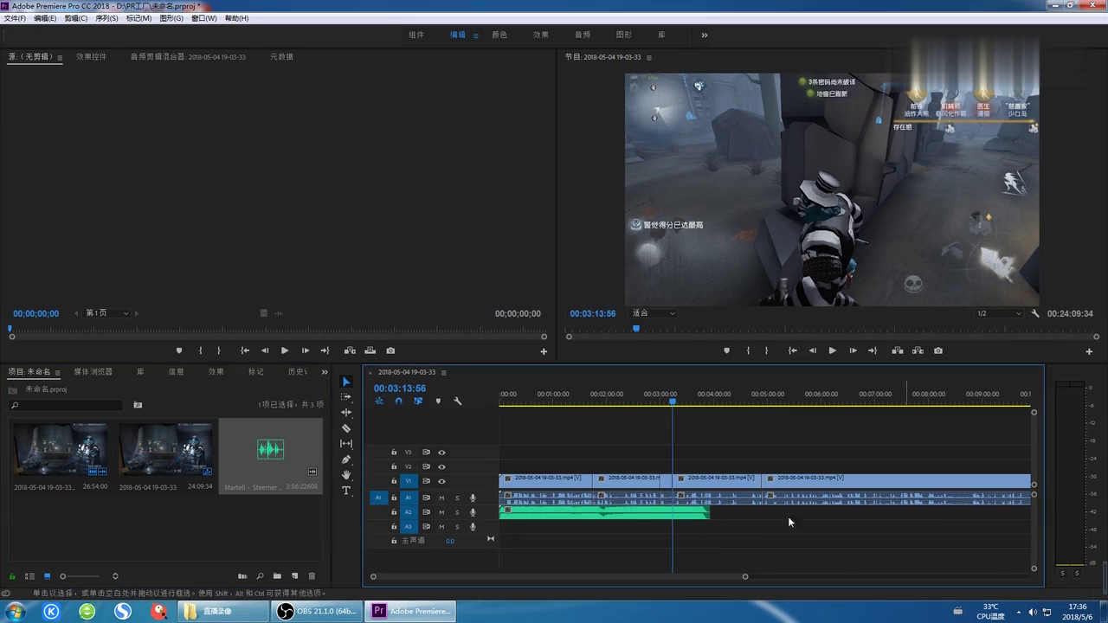
Step: Play the sequence briefly from about 00:02:27 to check the music level against the gameplay sound
{"action": "left_click", "coordinate": [631, 400]}
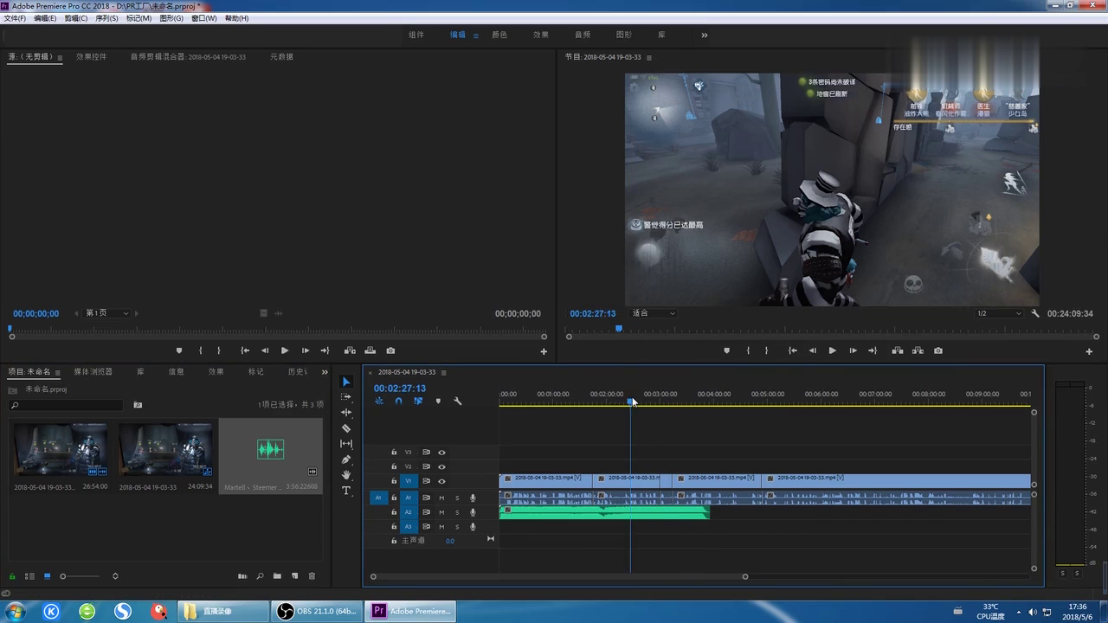
{"action": "left_click", "coordinate": [832, 351]}
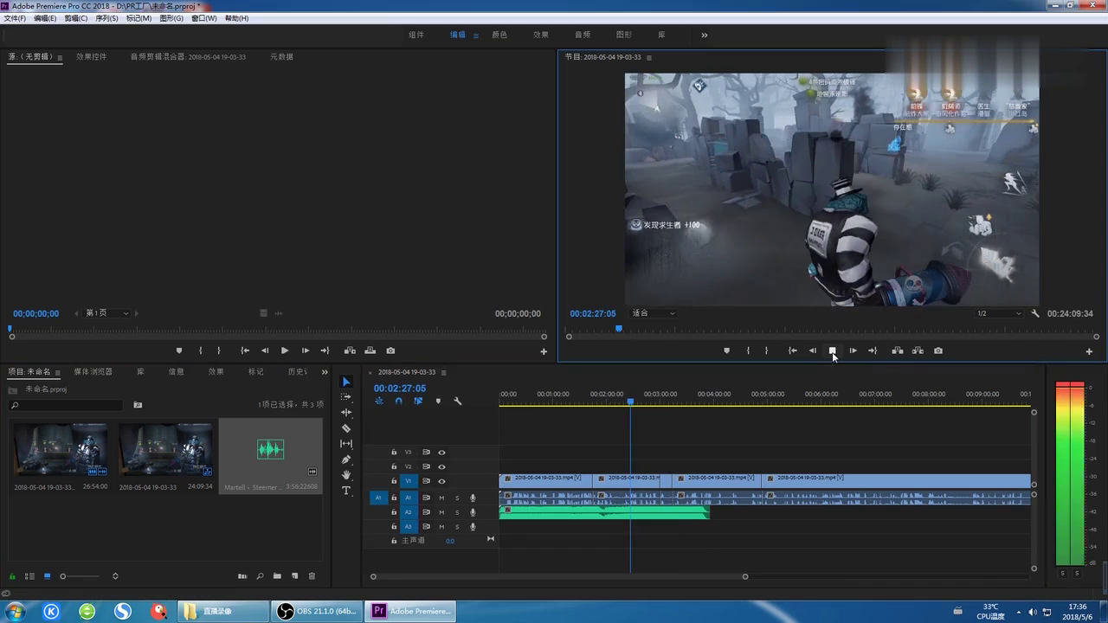
{"action": "left_click", "coordinate": [832, 350]}
Step: Adjust the music clip's audio gain by -20 dB and play a short stretch to check it
{"action": "right_click", "coordinate": [636, 520]}
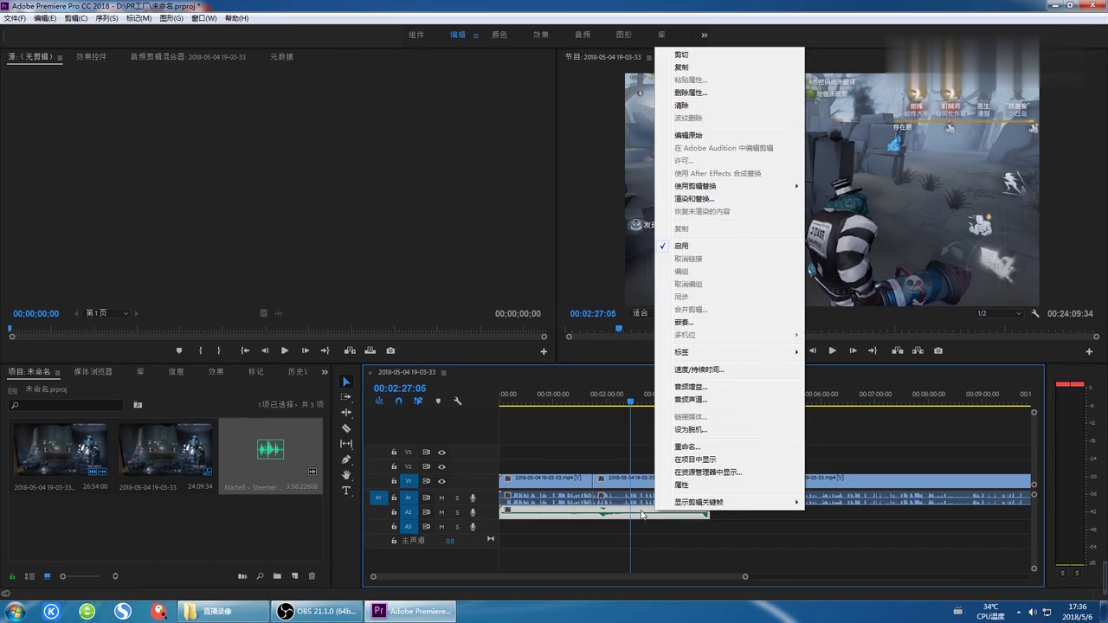
{"action": "left_click", "coordinate": [717, 392]}
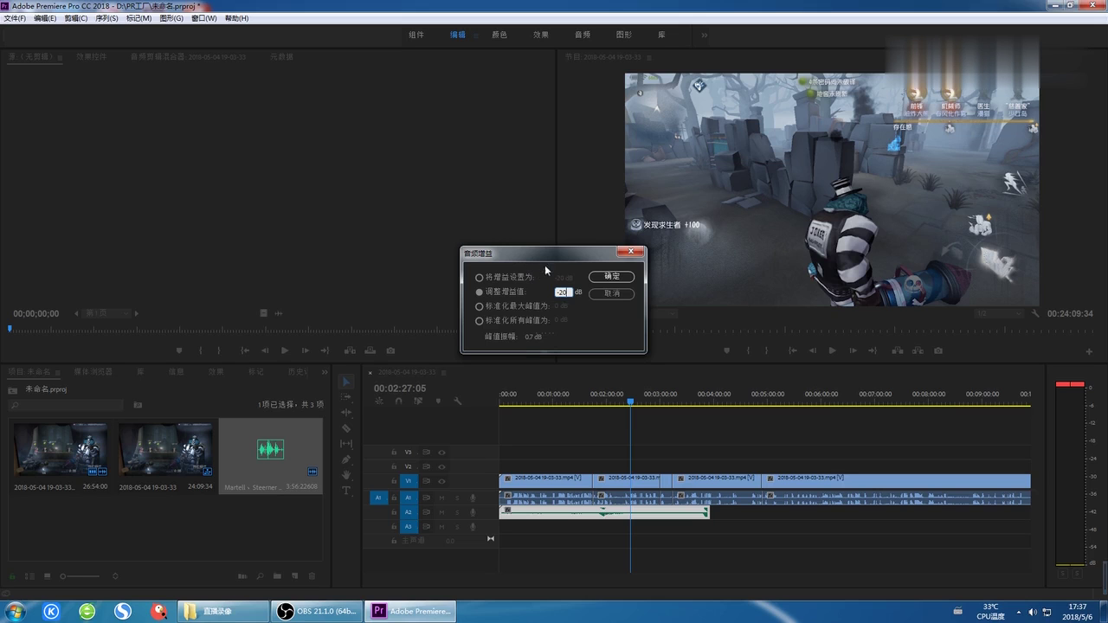
{"action": "left_click", "coordinate": [611, 277]}
{"action": "left_click", "coordinate": [830, 356]}
{"action": "left_click", "coordinate": [831, 353]}
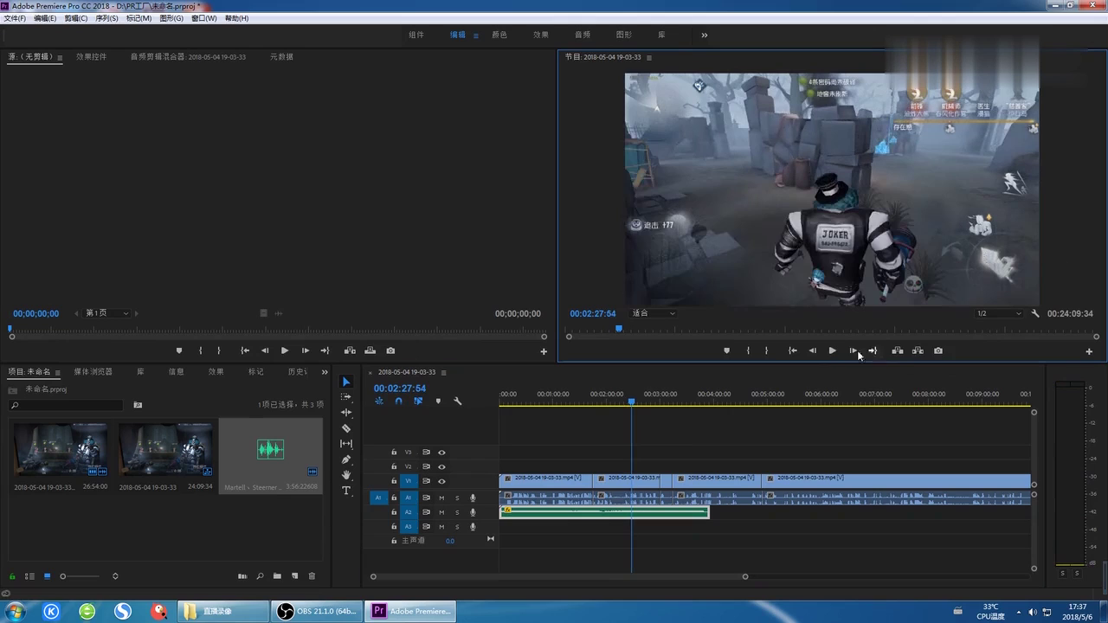
Step: Clear the music clip from audio track A2
{"action": "left_click", "coordinate": [938, 351]}
{"action": "left_click", "coordinate": [671, 522]}
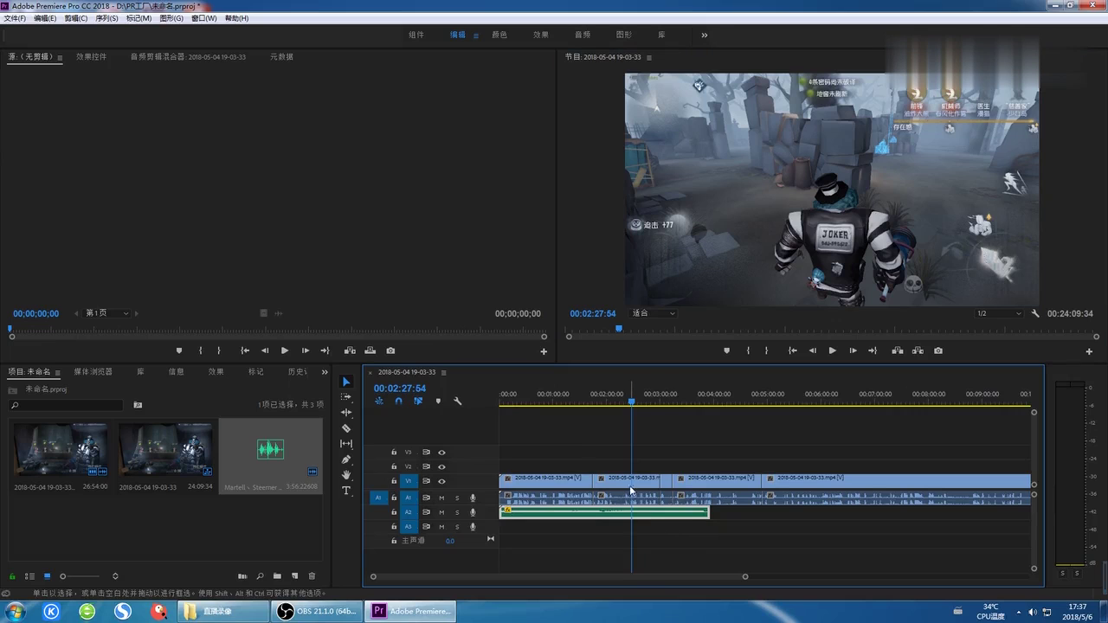
{"action": "right_click", "coordinate": [665, 520]}
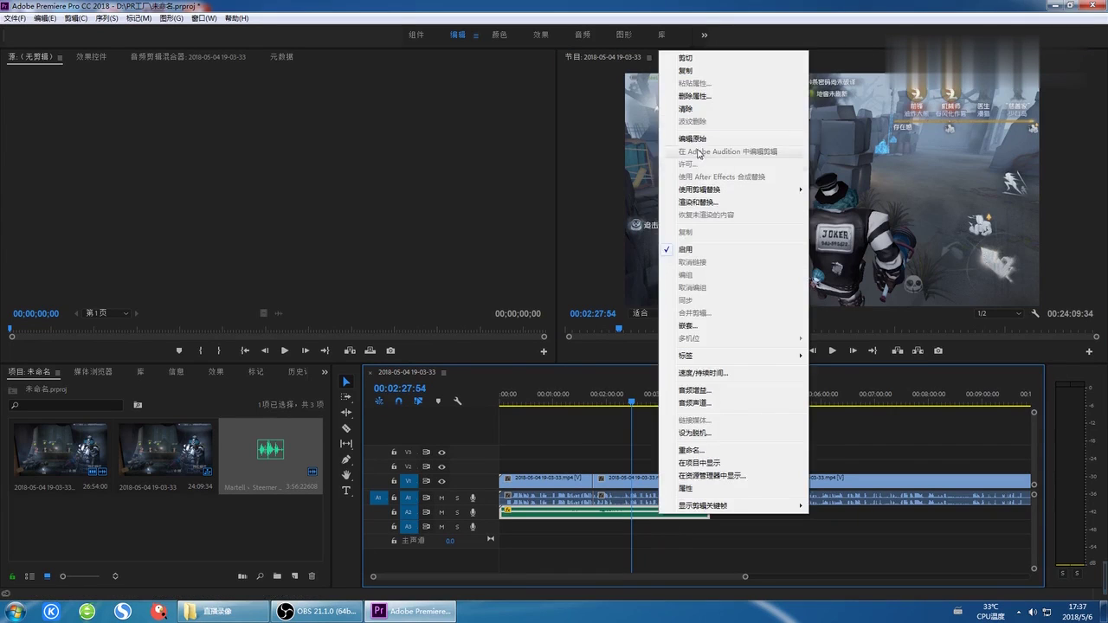
{"action": "left_click", "coordinate": [727, 113]}
Step: Place the playhead at 00:00:09:41 and record a short voice-over onto audio track A1 until about 00:00:15:56
{"action": "key", "text": "Home"}
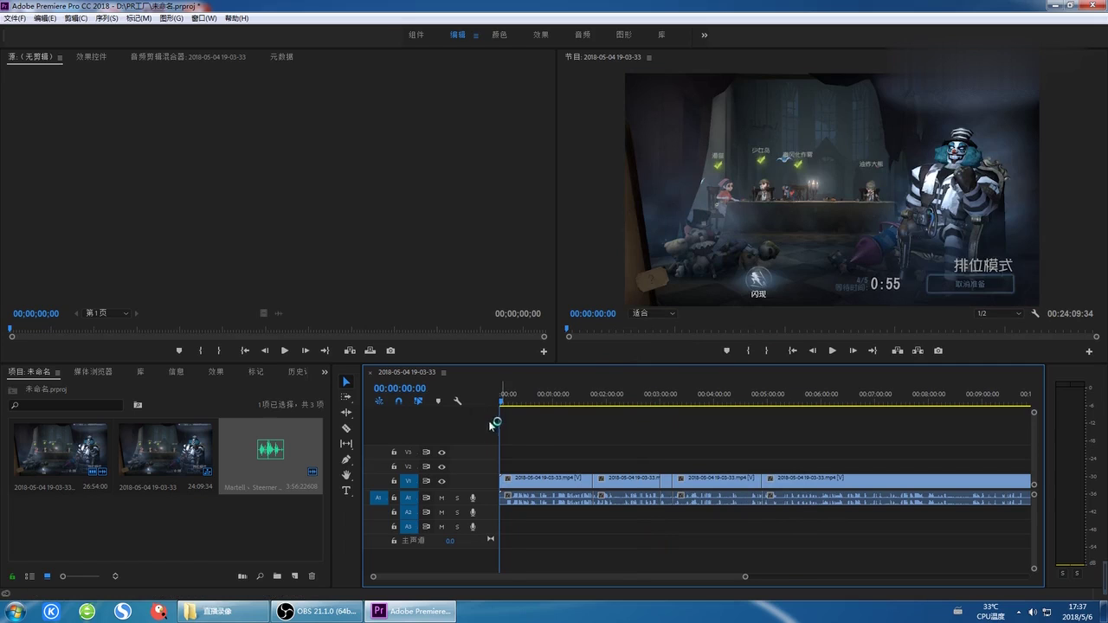
{"action": "left_click", "coordinate": [511, 397]}
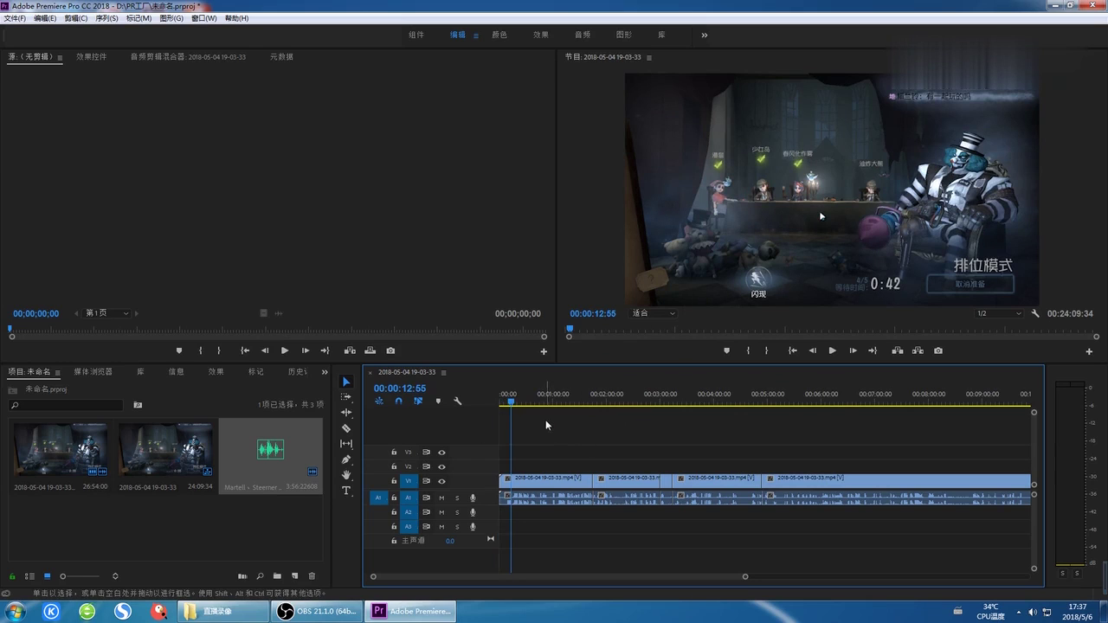
{"action": "left_click", "coordinate": [510, 399]}
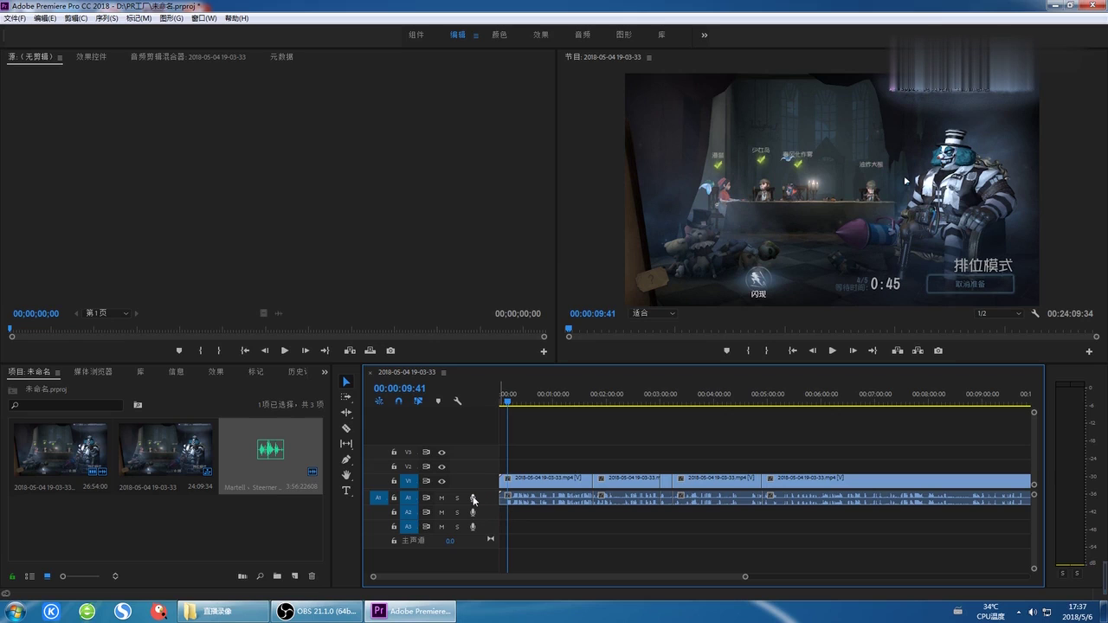
{"action": "left_click", "coordinate": [475, 499]}
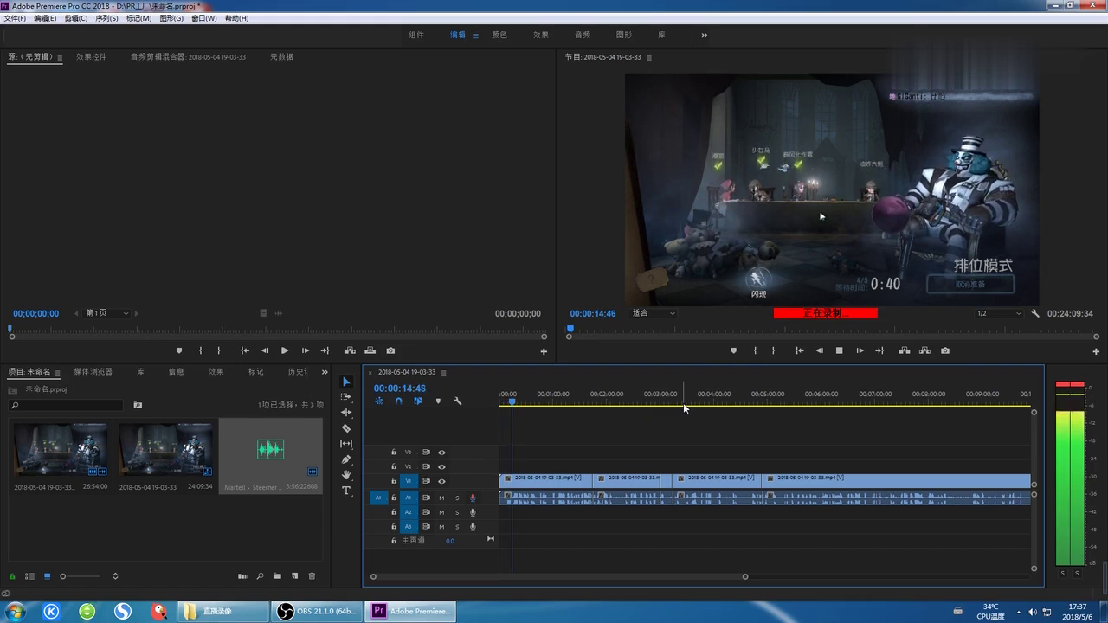
{"action": "left_click", "coordinate": [476, 495]}
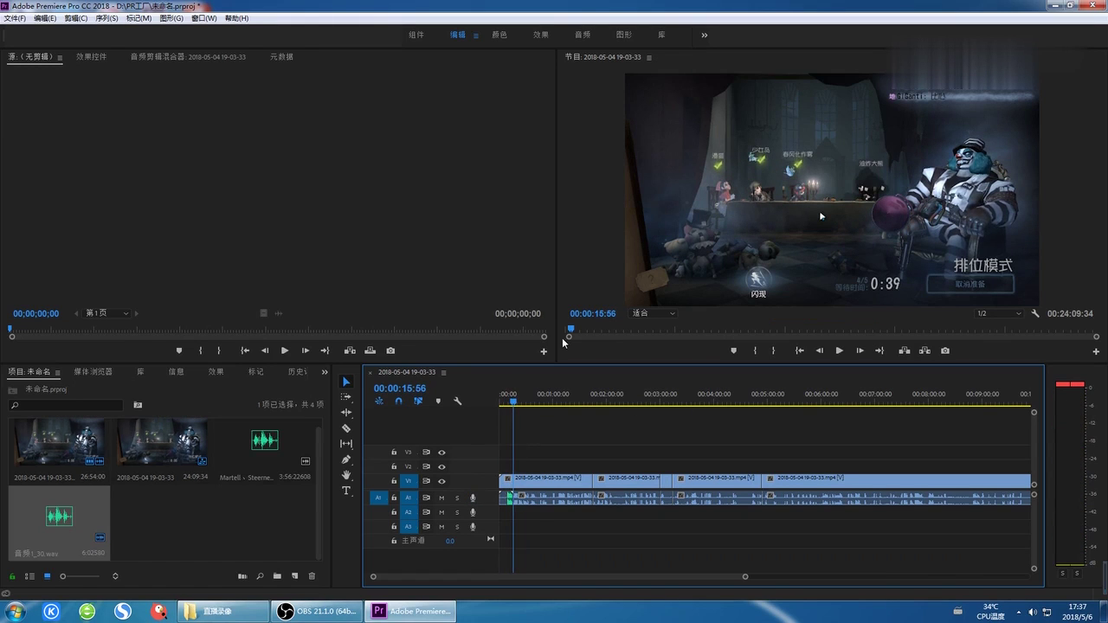
Step: Play back the voice-over recording on audio track A1 from 00:00:09:59
{"action": "left_click_drag", "start_coordinate": [744, 578], "coordinate": [526, 577]}
{"action": "left_click_drag", "start_coordinate": [613, 397], "coordinate": [566, 397]}
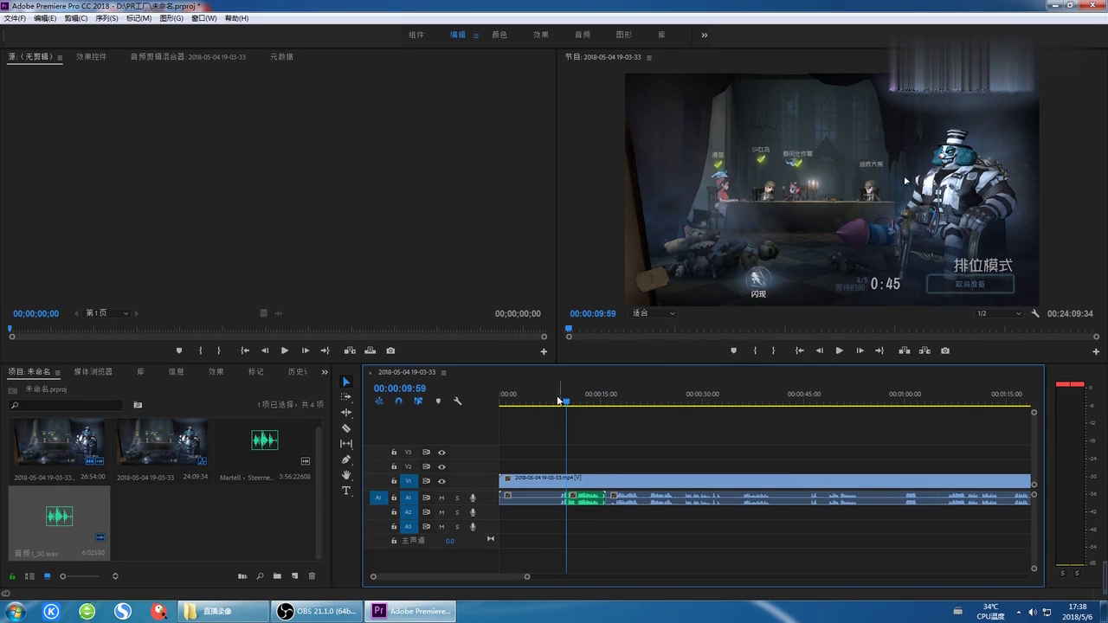
{"action": "left_click", "coordinate": [839, 350]}
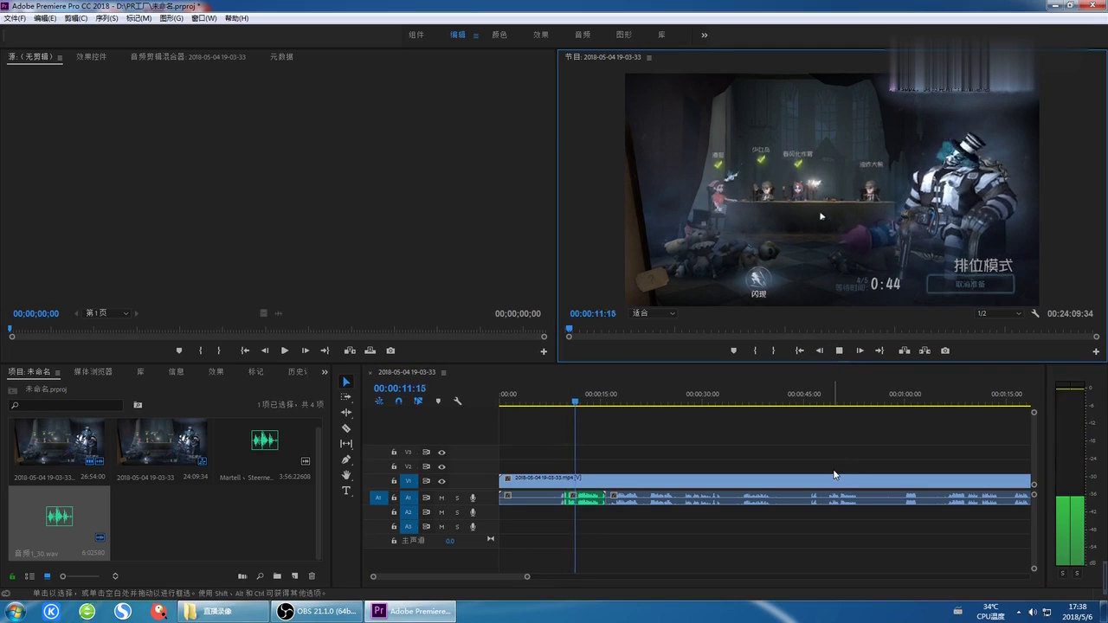
{"action": "left_click", "coordinate": [839, 351]}
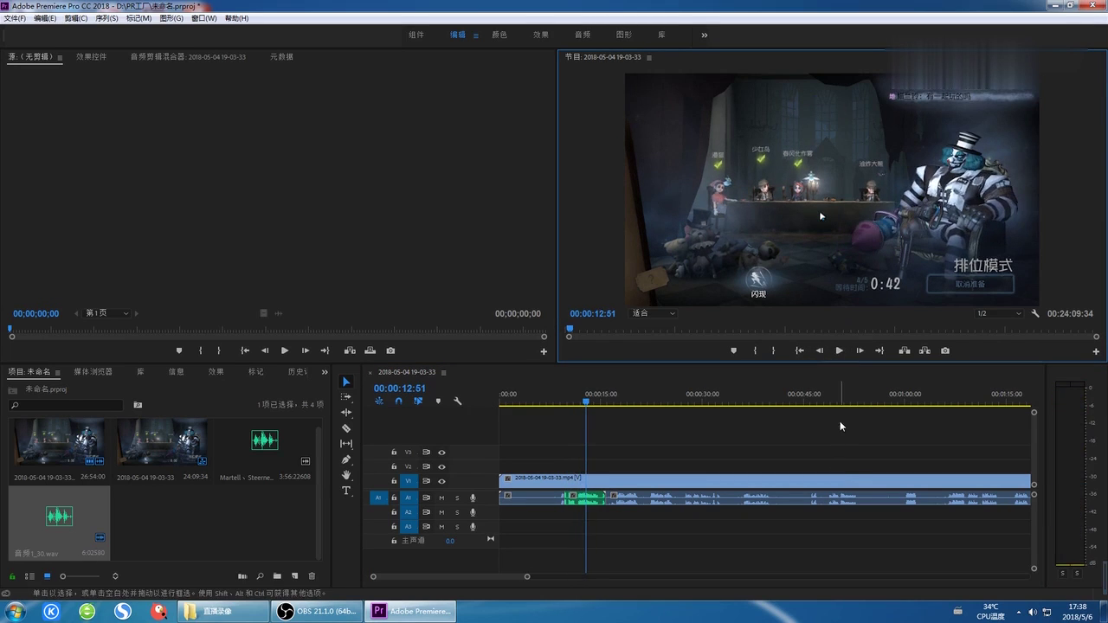
Step: Clear the voice-over clip from audio track A1 and move the playhead back to 00:00:00:36
{"action": "left_click", "coordinate": [589, 499]}
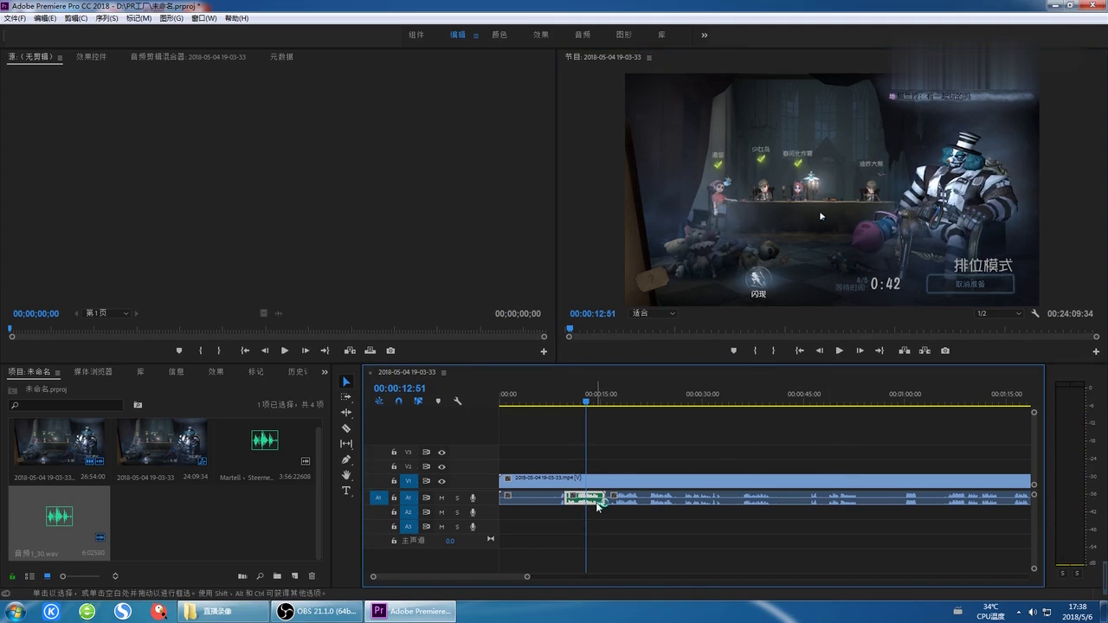
{"action": "right_click", "coordinate": [595, 499]}
{"action": "left_click", "coordinate": [655, 98]}
{"action": "left_click_drag", "start_coordinate": [586, 400], "coordinate": [506, 388]}
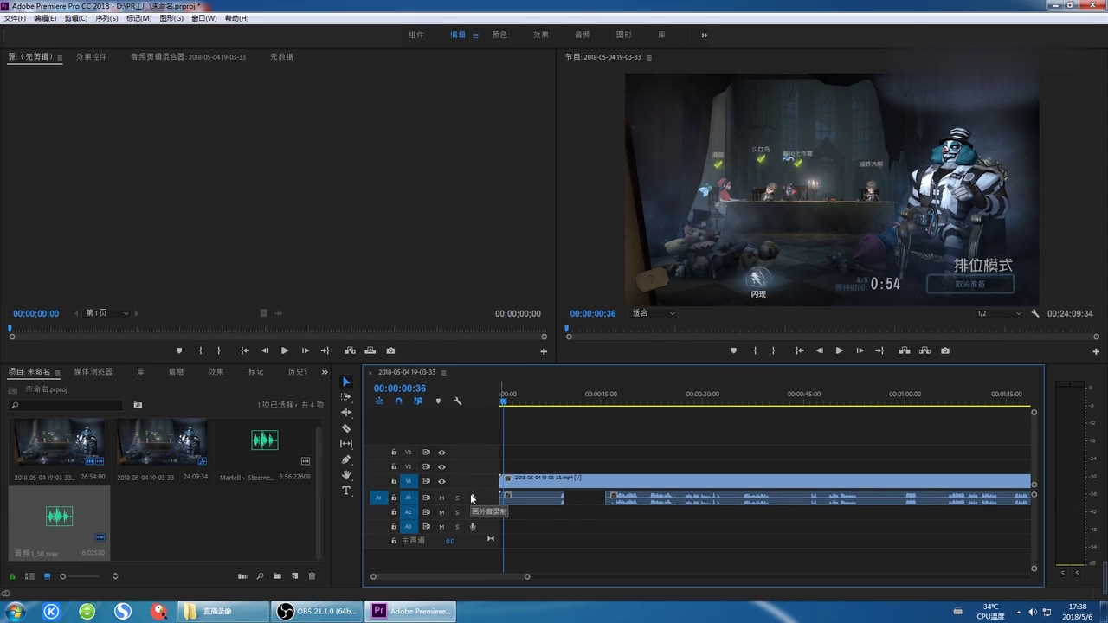
Step: Add the text 我是小丑 over the clown at 00:00:36:53 with the Type tool and play a short stretch to check it
{"action": "left_click_drag", "start_coordinate": [528, 576], "coordinate": [601, 577]}
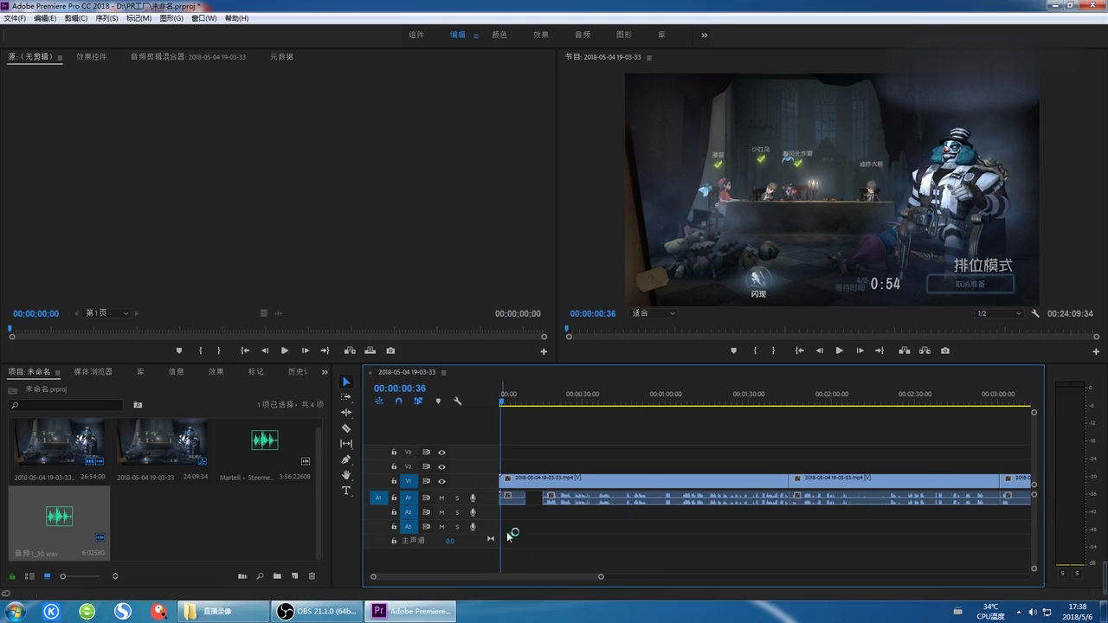
{"action": "left_click", "coordinate": [346, 491]}
{"action": "left_click", "coordinate": [508, 404]}
{"action": "left_click_drag", "start_coordinate": [507, 403], "coordinate": [595, 404]}
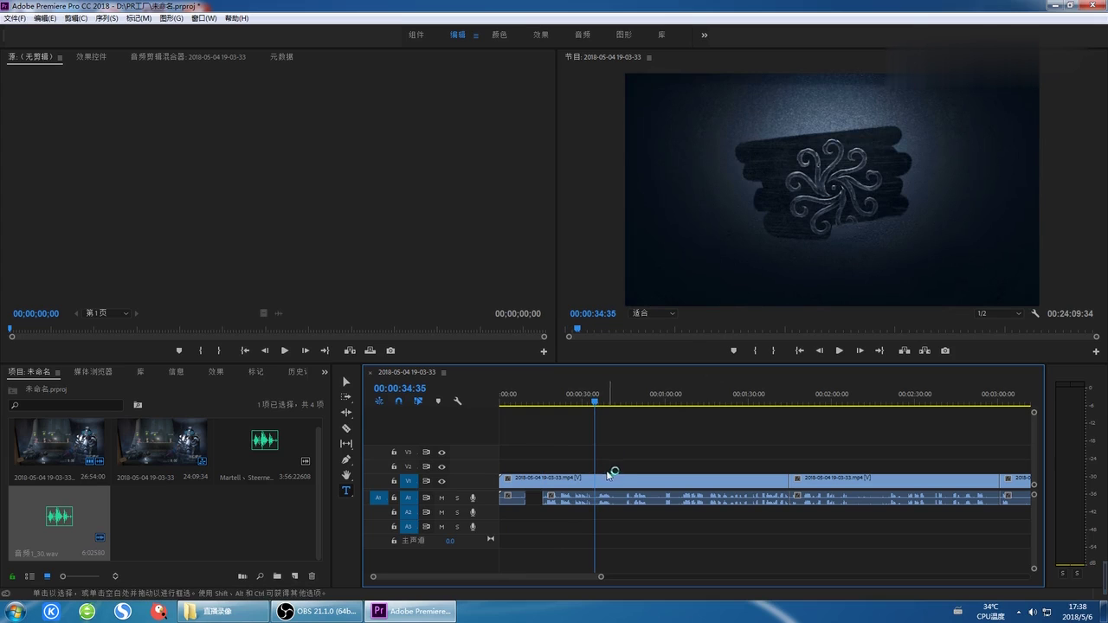
{"action": "left_click_drag", "start_coordinate": [593, 403], "coordinate": [602, 402]}
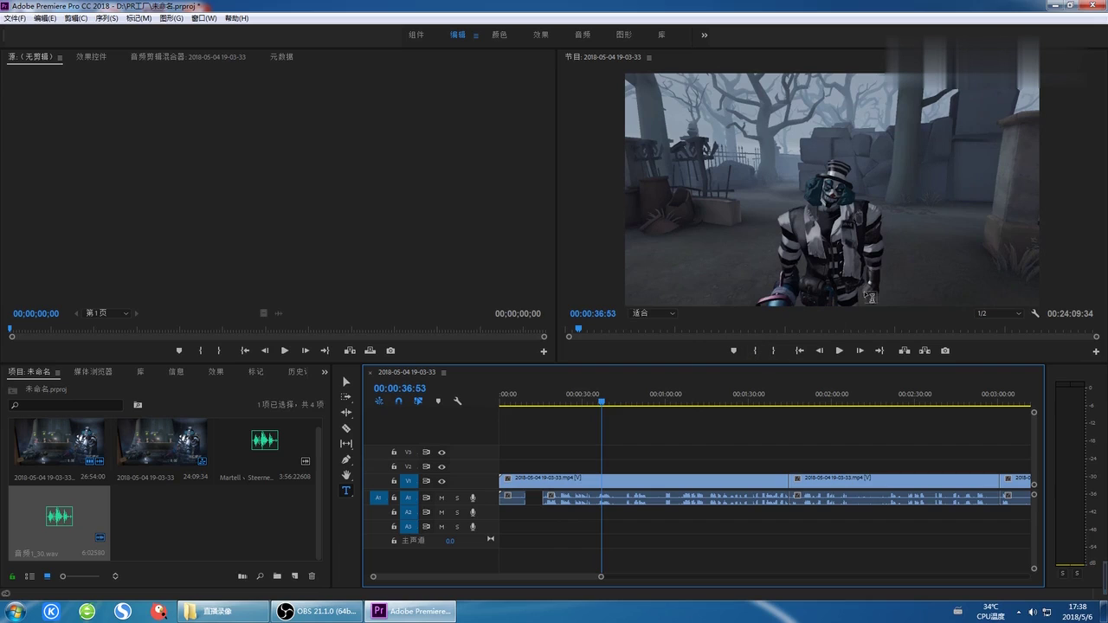
{"action": "left_click", "coordinate": [782, 275]}
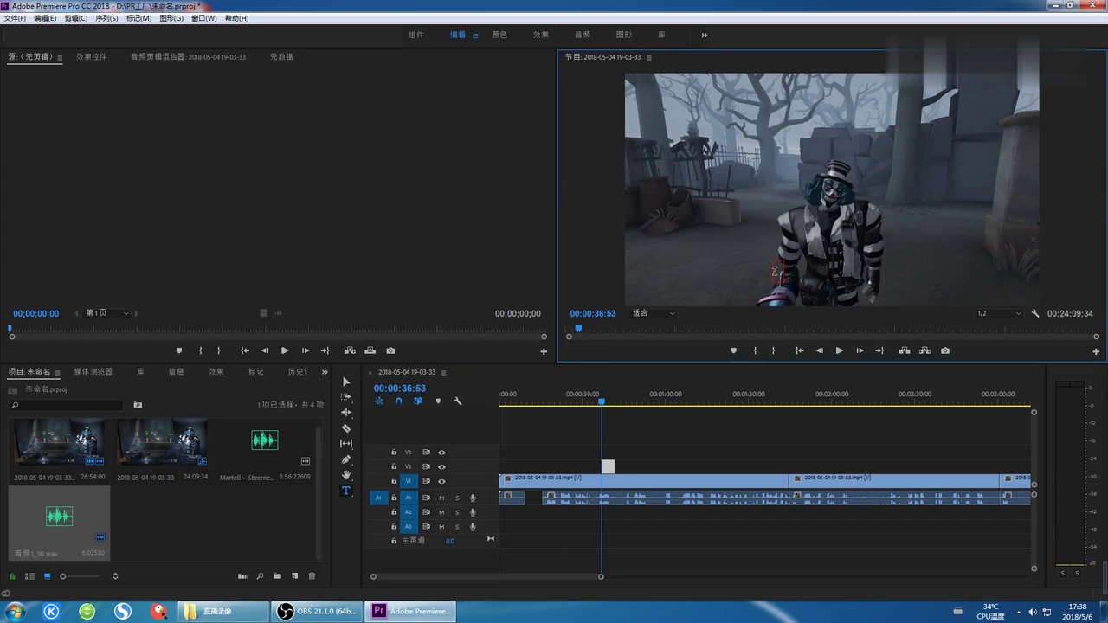
{"action": "key", "text": "ctrl+shift"}
{"action": "type", "text": "我"}
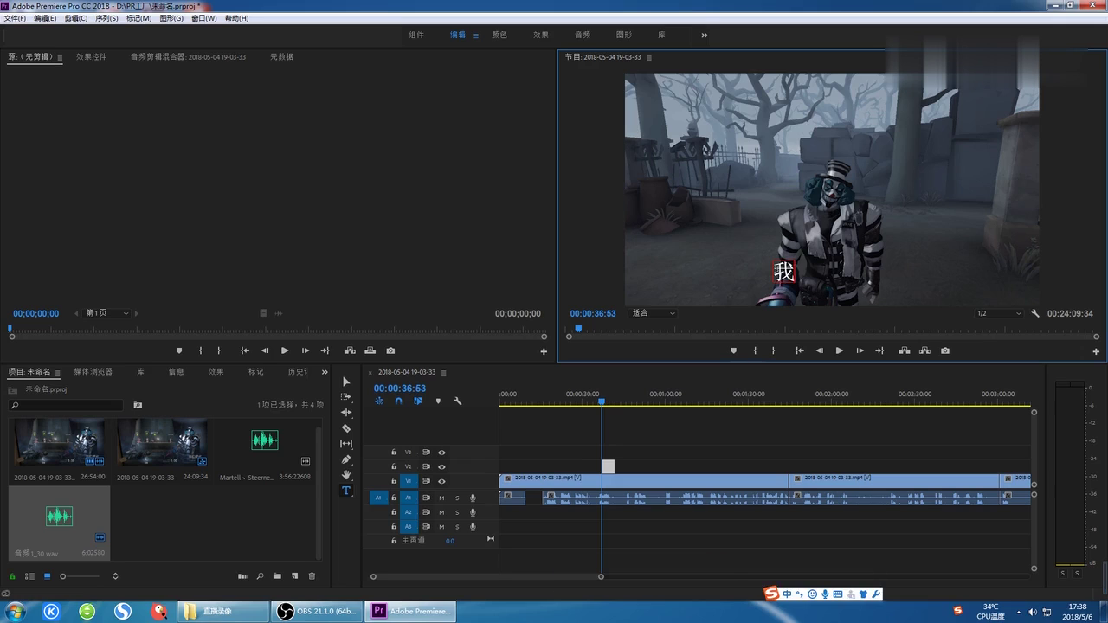
{"action": "type", "text": "是小丑"}
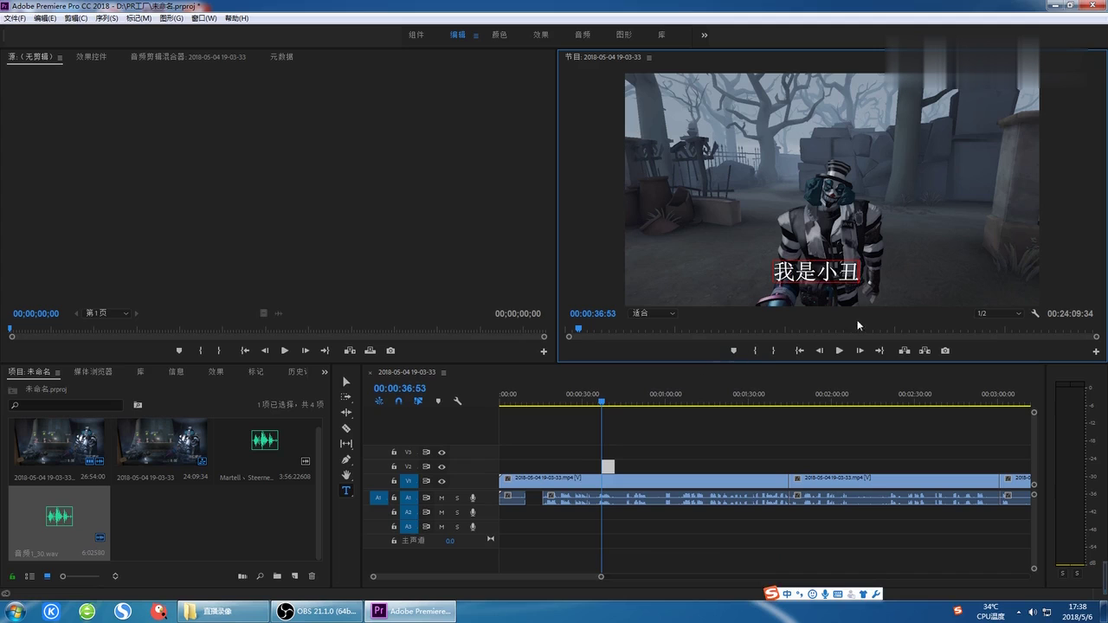
{"action": "left_click", "coordinate": [836, 352]}
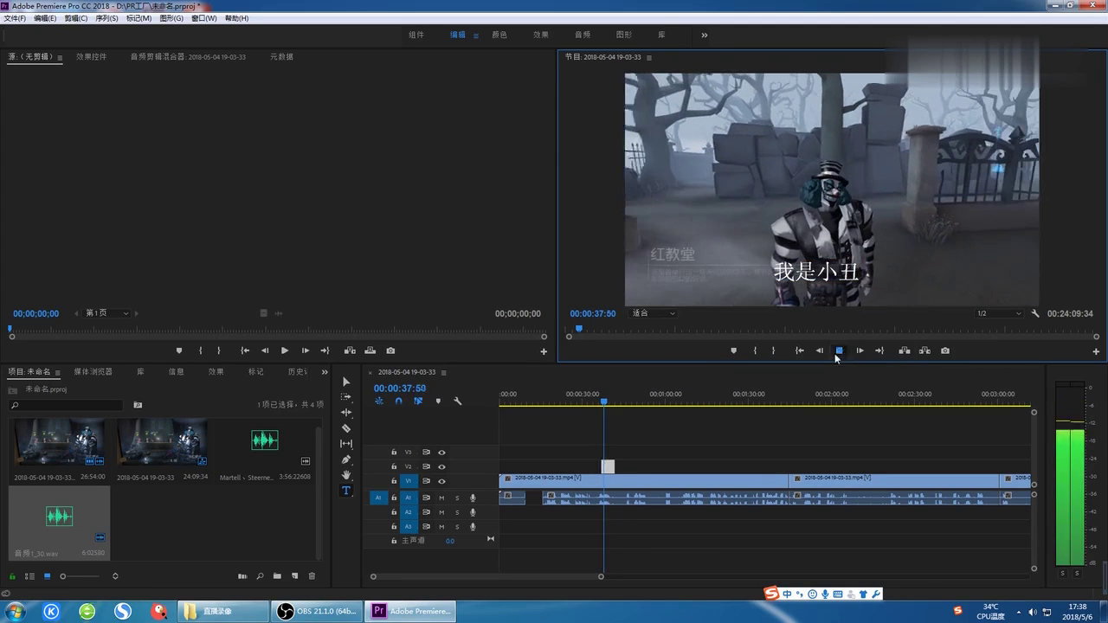
{"action": "left_click", "coordinate": [837, 352]}
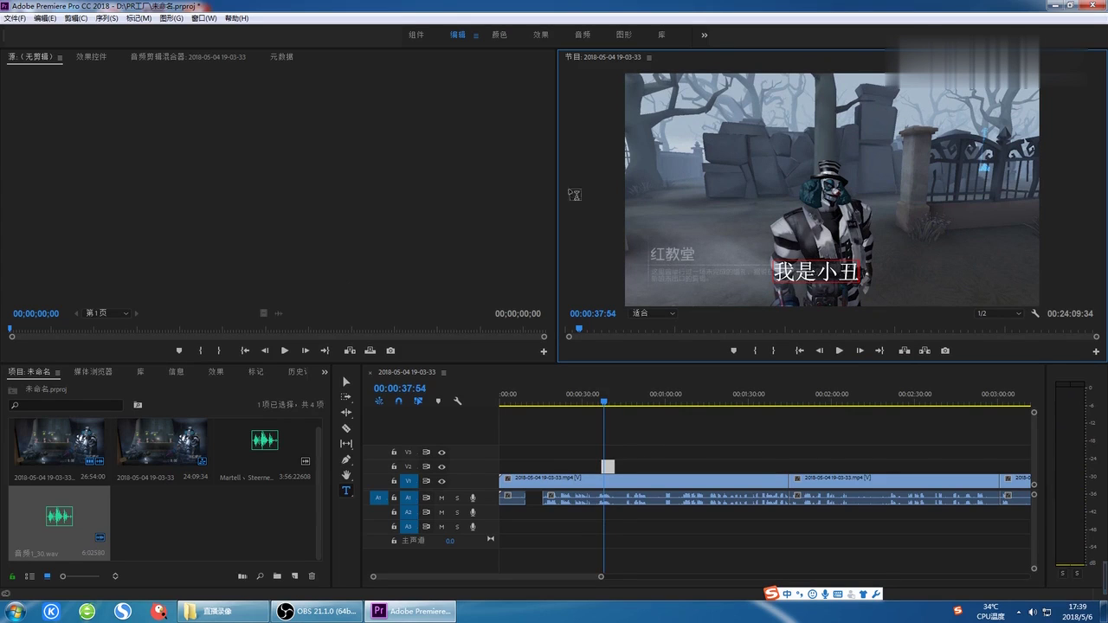
Step: Set the title graphic's motion position to 1081, 429 and its scale to 128 in the effect controls
{"action": "left_click", "coordinate": [85, 57]}
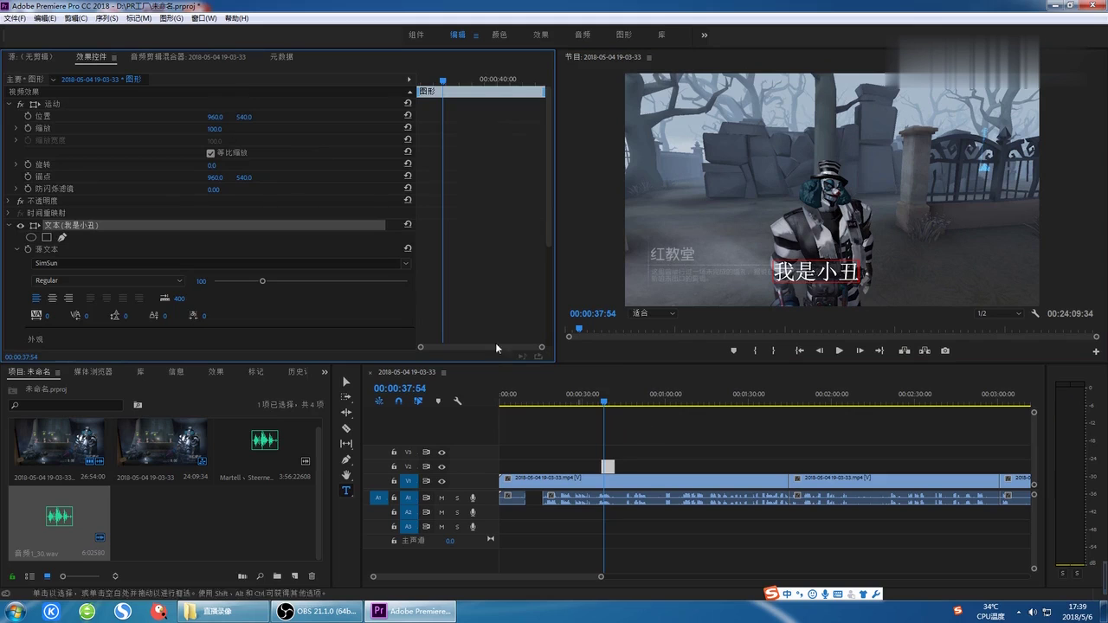
{"action": "left_click", "coordinate": [215, 116]}
{"action": "type", "text": "1426"}
{"action": "key", "text": "Return"}
{"action": "mouse_move", "coordinate": [216, 116]}
{"action": "left_mouse_down"}
{"action": "mouse_move", "coordinate": [247, 117]}
{"action": "mouse_move", "coordinate": [211, 116]}
{"action": "mouse_move", "coordinate": [219, 128]}
{"action": "mouse_move", "coordinate": [208, 128]}
{"action": "mouse_move", "coordinate": [223, 129]}
{"action": "left_mouse_up"}
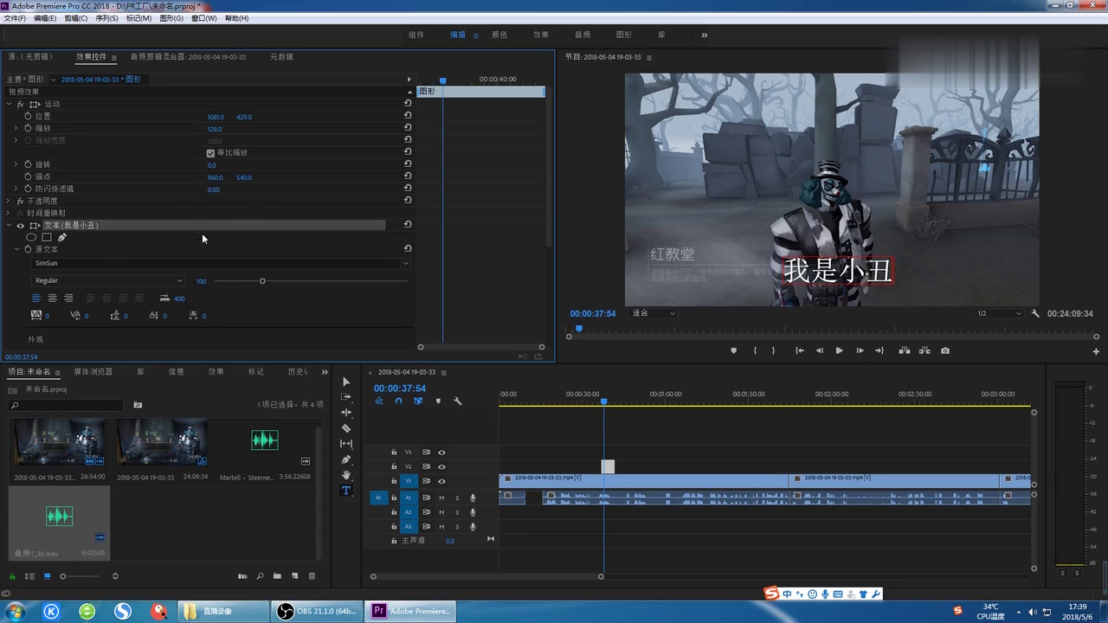
Step: Try to change the title text's fill colour to blue 0039FE
{"action": "scroll", "coordinate": [144, 269], "scroll_direction": "down", "scroll_amount": 3}
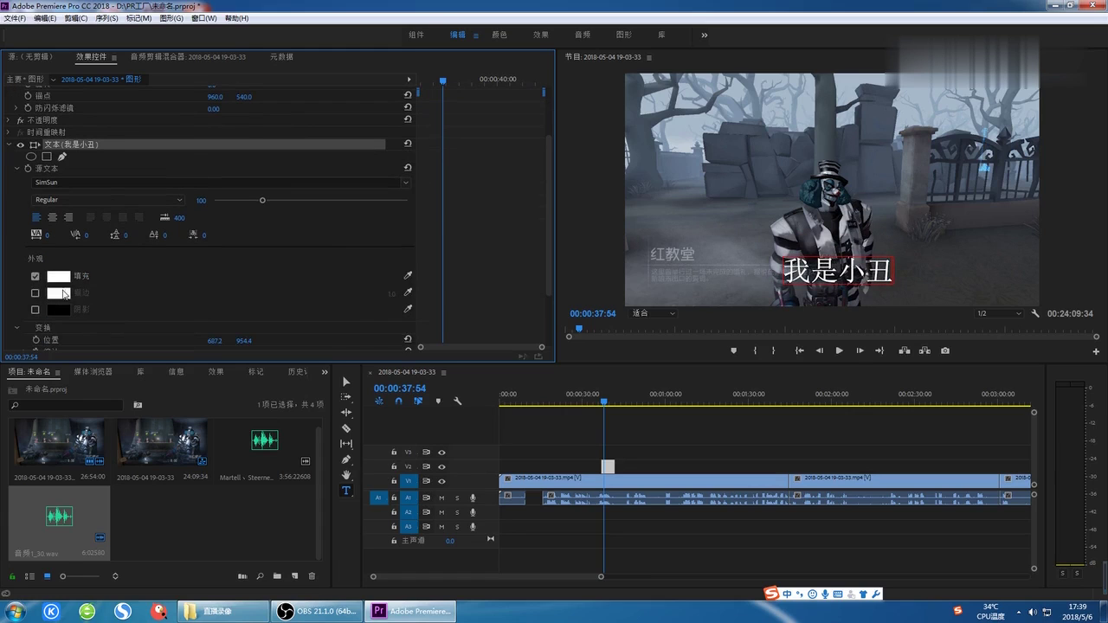
{"action": "left_click", "coordinate": [58, 278]}
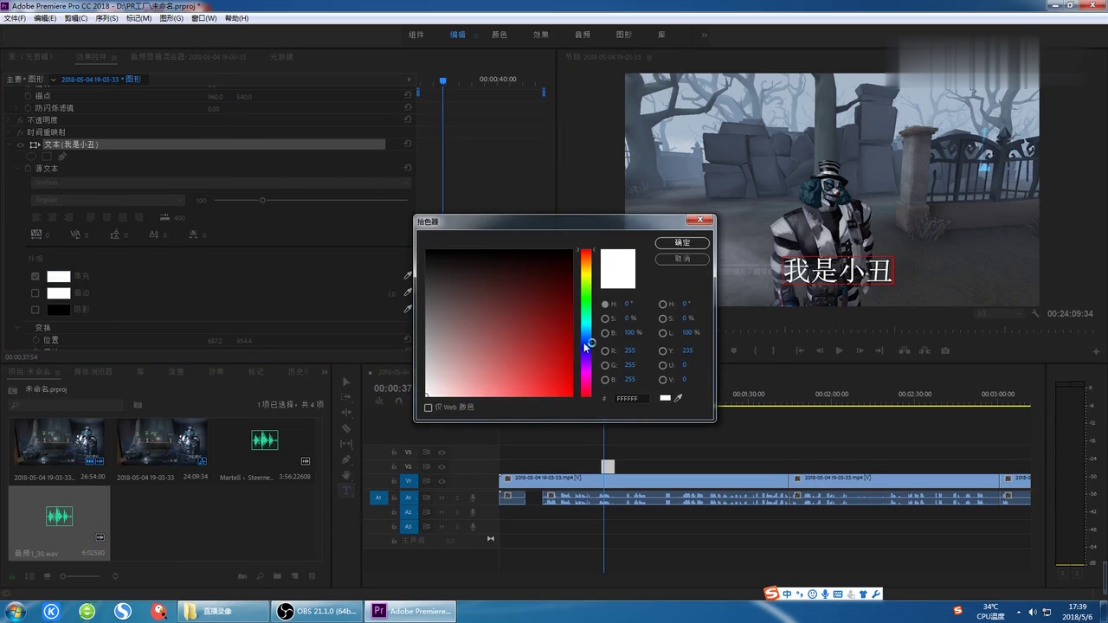
{"action": "left_click", "coordinate": [586, 345]}
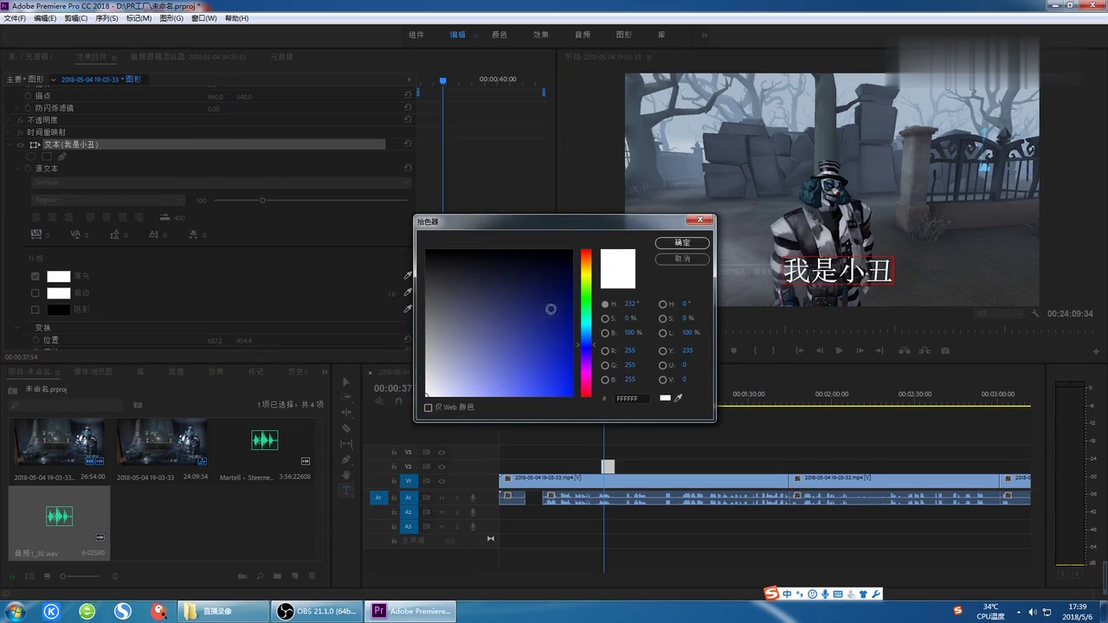
{"action": "left_click", "coordinate": [678, 398]}
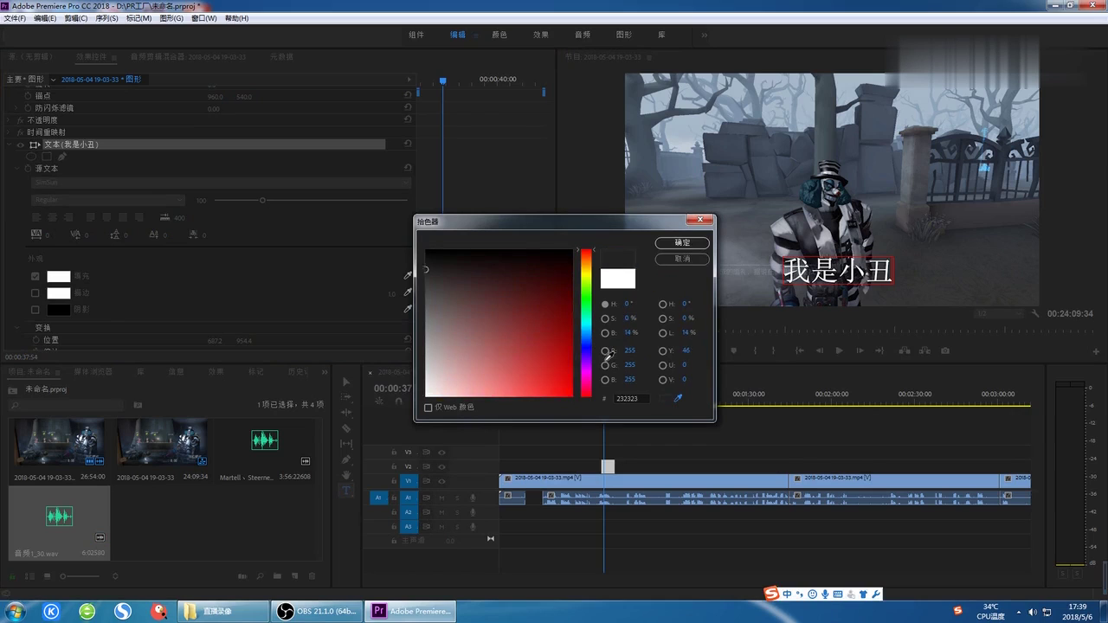
{"action": "left_click", "coordinate": [589, 340]}
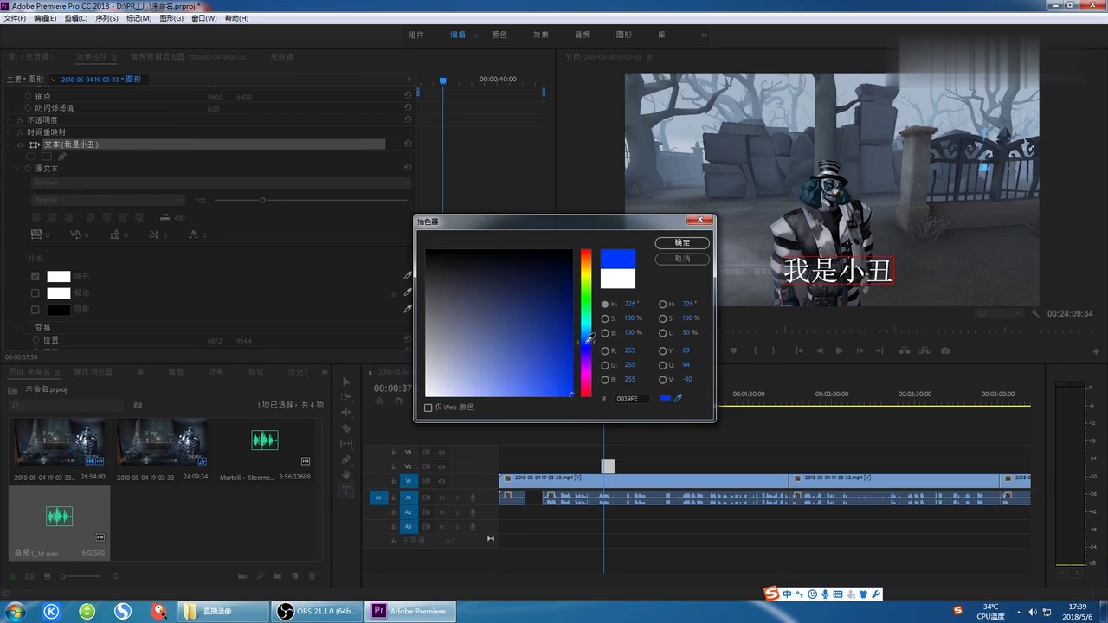
{"action": "left_click", "coordinate": [675, 244]}
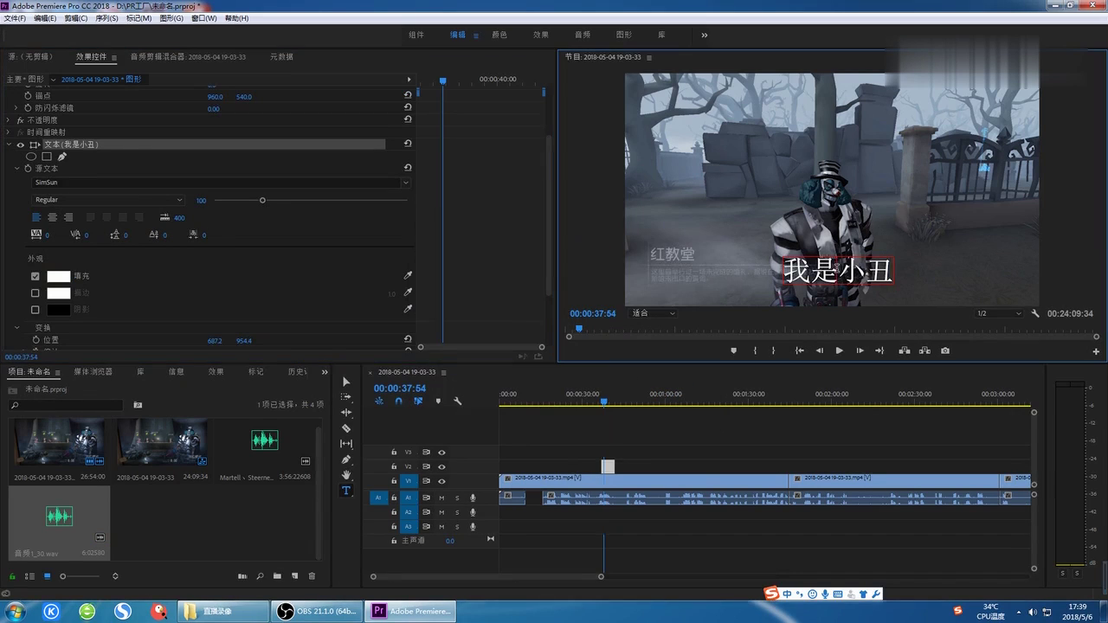
{"action": "key", "text": "BackSpace"}
{"action": "type", "text": "是"}
Step: Set the title text's fill colour to blue and replace its text with 我是小丑
{"action": "left_click", "coordinate": [58, 276]}
{"action": "left_click", "coordinate": [586, 345]}
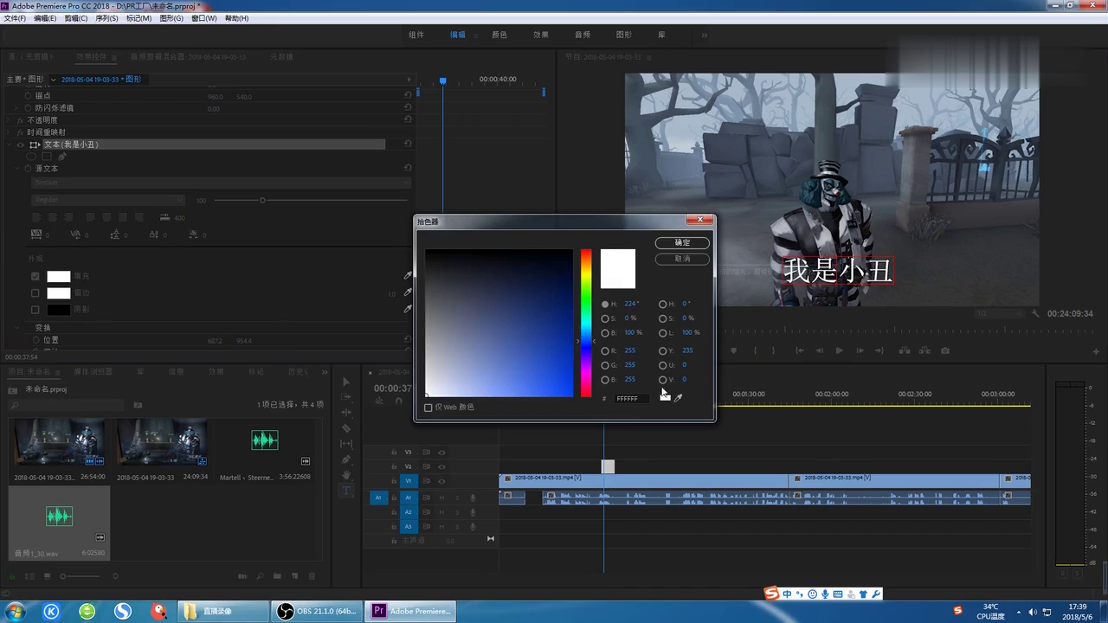
{"action": "left_click", "coordinate": [682, 243]}
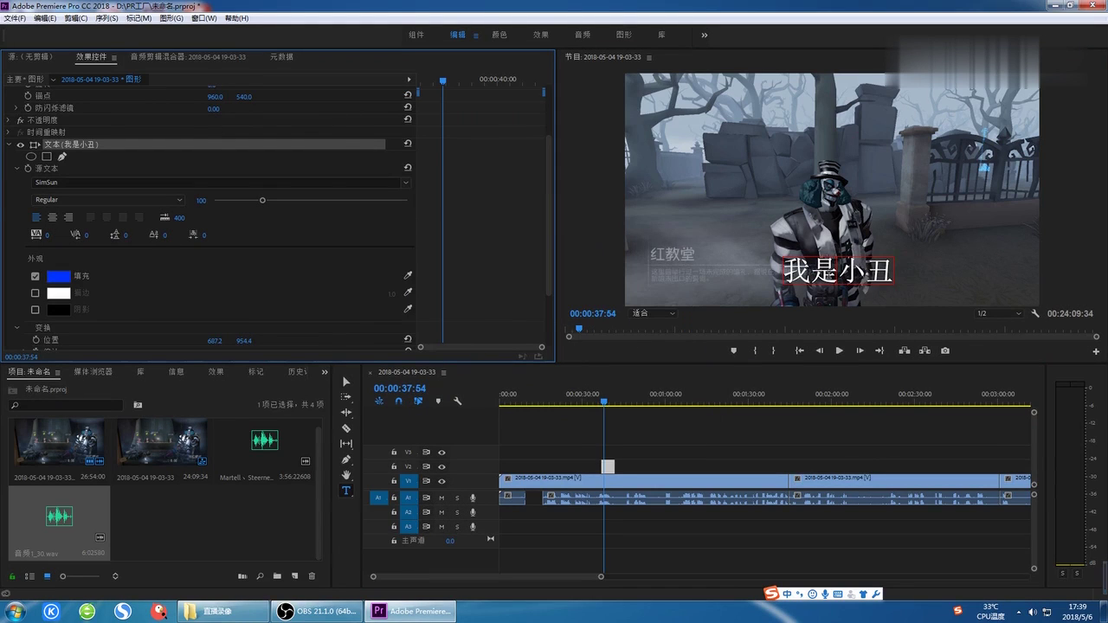
{"action": "key", "text": "ctrl+a"}
{"action": "key", "text": "BackSpace"}
{"action": "type", "text": "我是小丑"}
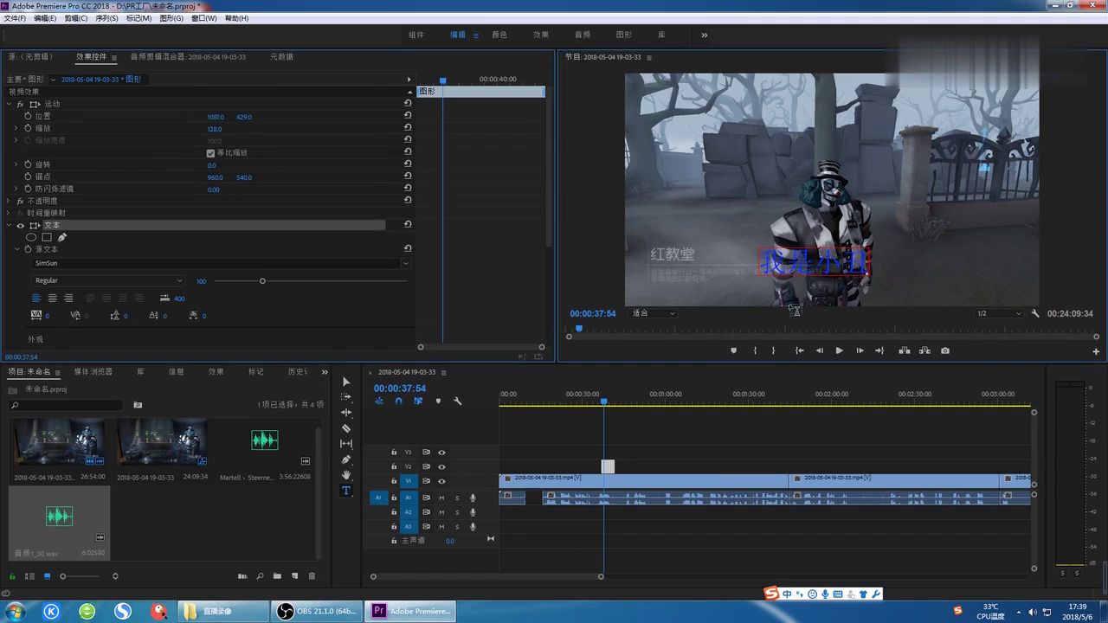
{"action": "scroll", "coordinate": [164, 173], "scroll_direction": "down", "scroll_amount": 1}
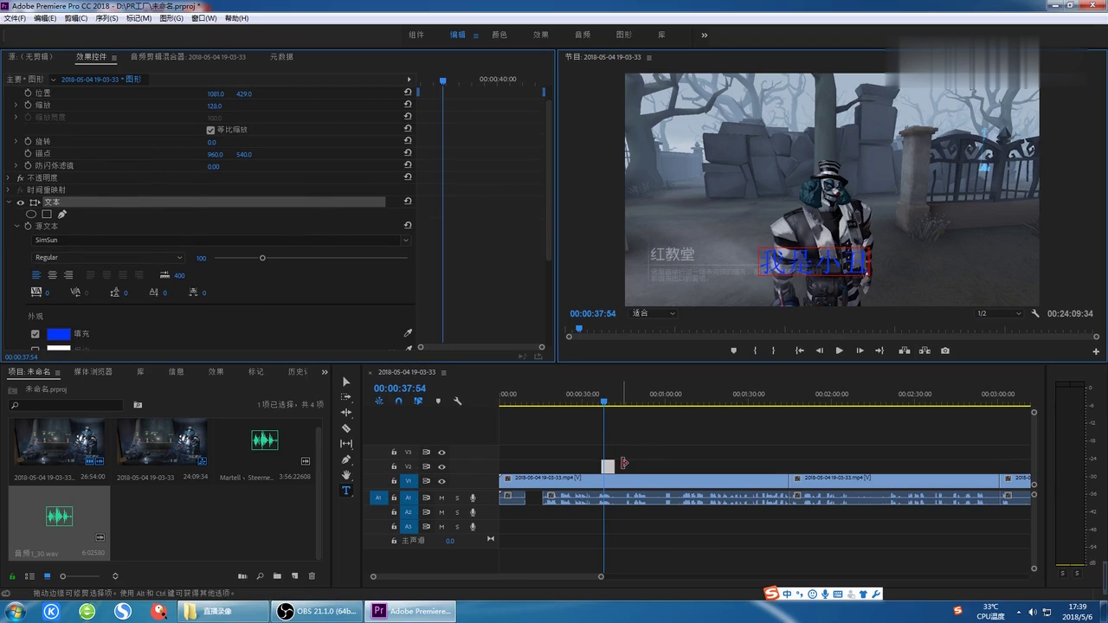
Step: Extend the end of the title clip on video track V2 to about 00:00:51 and check it at 00:00:45:13
{"action": "mouse_move", "coordinate": [619, 465]}
{"action": "left_mouse_down"}
{"action": "mouse_move", "coordinate": [674, 468]}
{"action": "mouse_move", "coordinate": [641, 466]}
{"action": "left_mouse_up"}
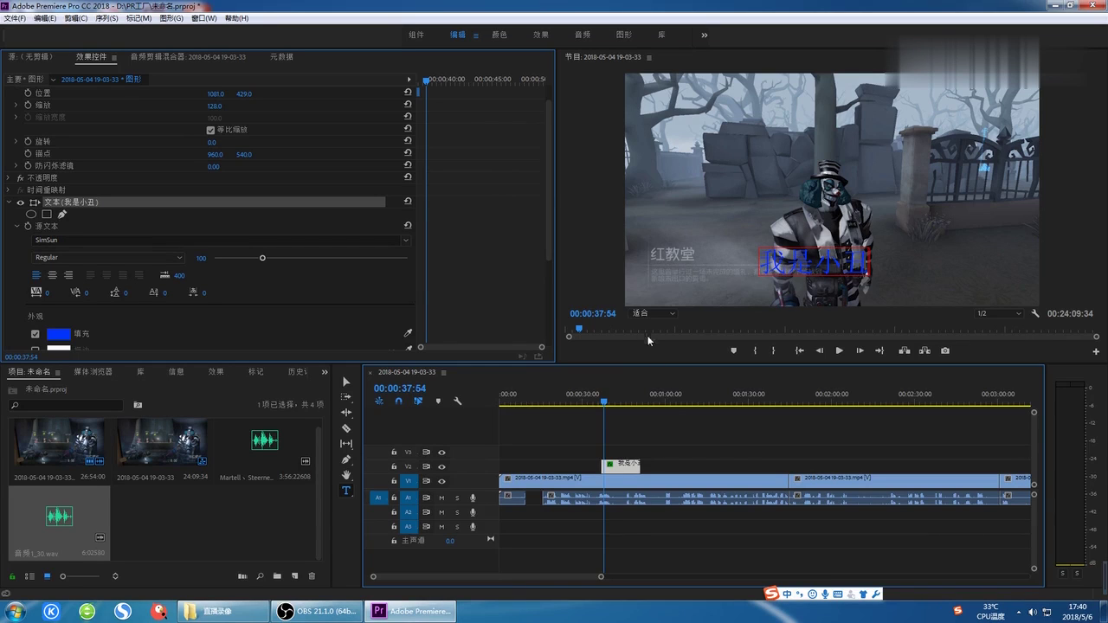
{"action": "left_click_drag", "start_coordinate": [603, 401], "coordinate": [625, 401]}
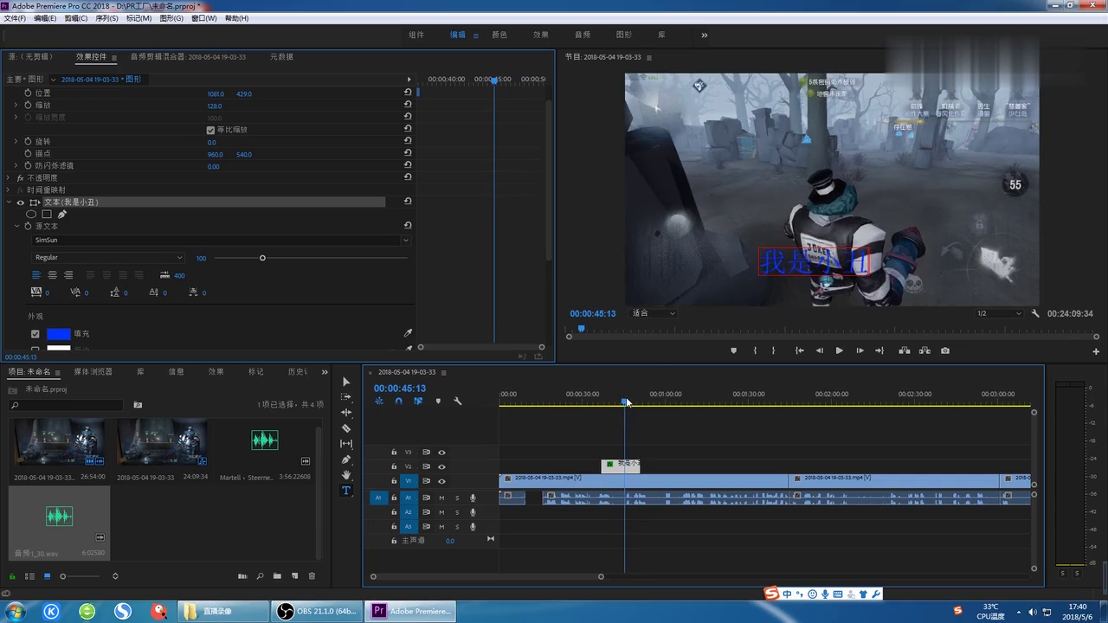
{"action": "left_click_drag", "start_coordinate": [601, 577], "coordinate": [647, 580]}
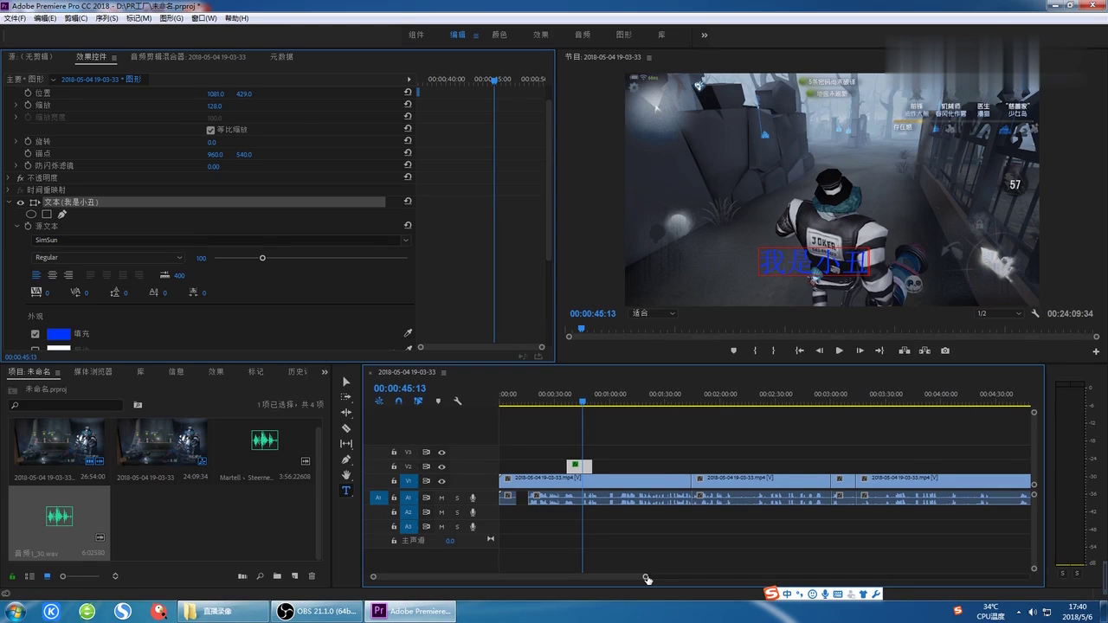
{"action": "left_click", "coordinate": [602, 421]}
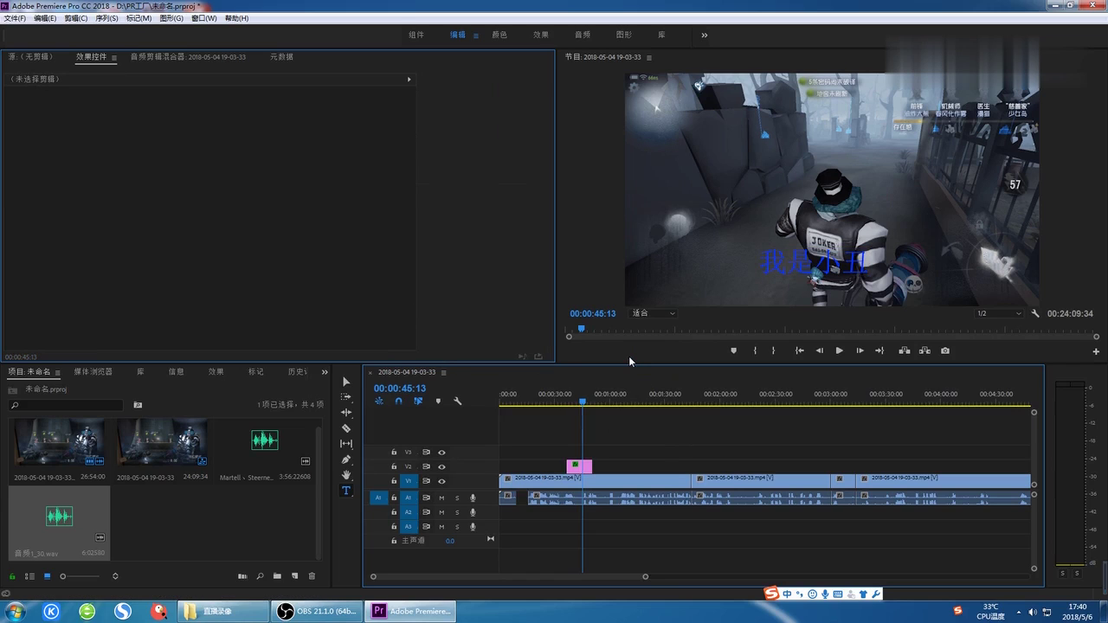
Step: Open the media export settings for the sequence and set the export format to H.264
{"action": "left_click", "coordinate": [15, 17]}
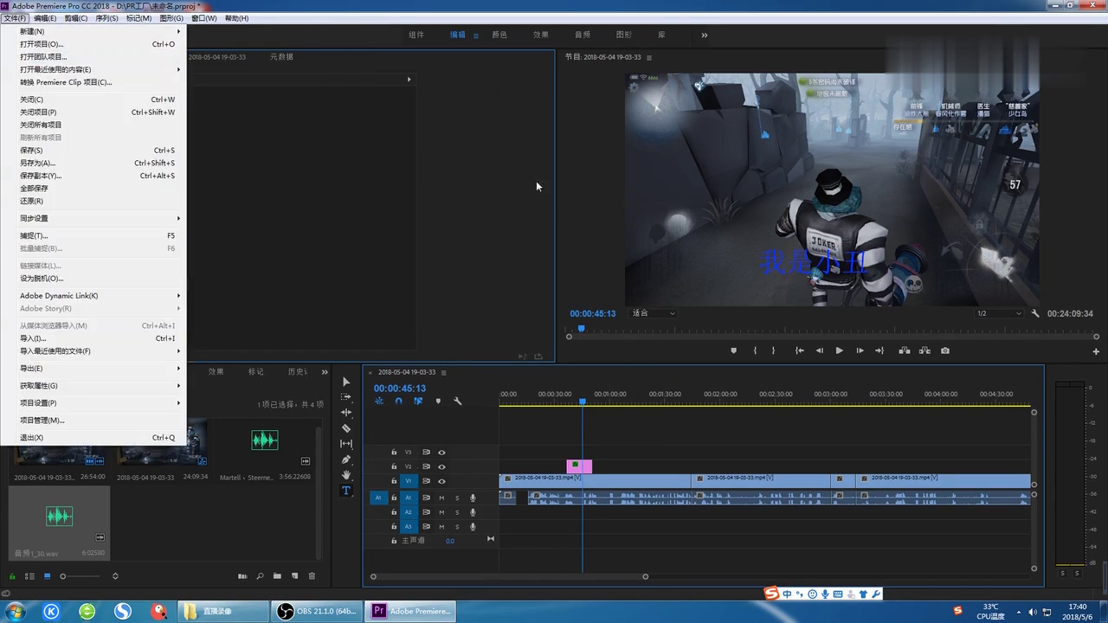
{"action": "mouse_move", "coordinate": [63, 372]}
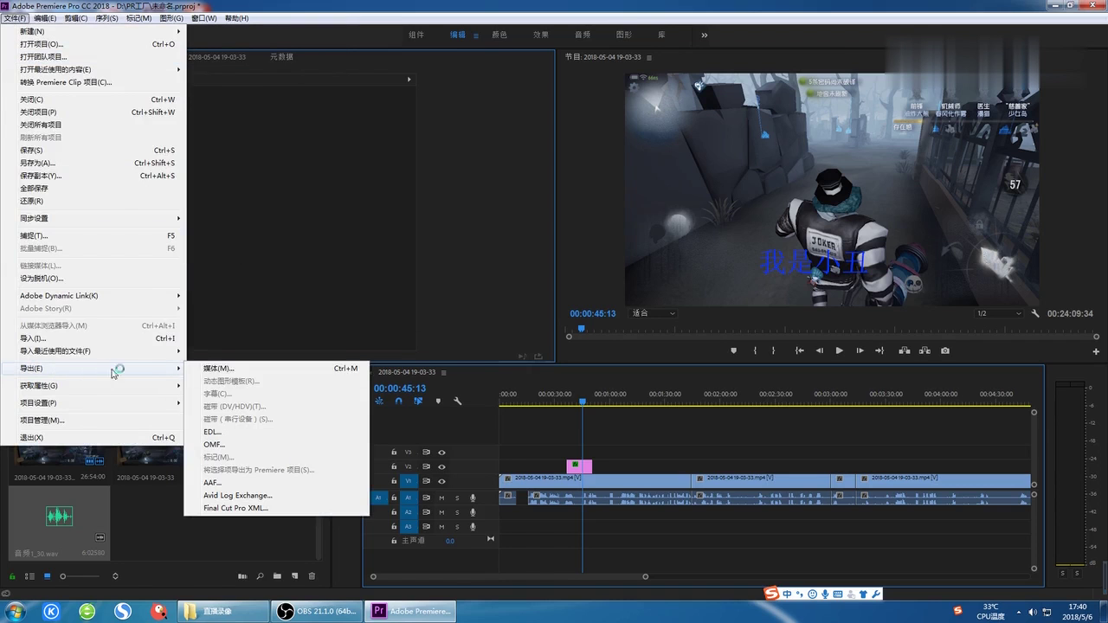
{"action": "left_click", "coordinate": [234, 370]}
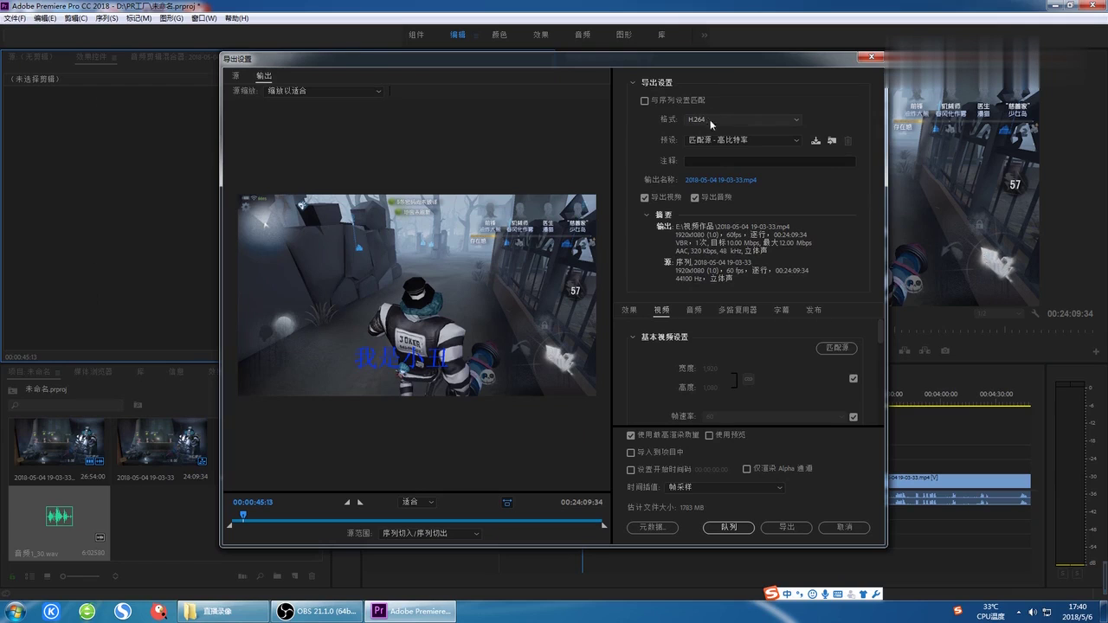
{"action": "left_click", "coordinate": [741, 121]}
{"action": "left_click", "coordinate": [730, 160]}
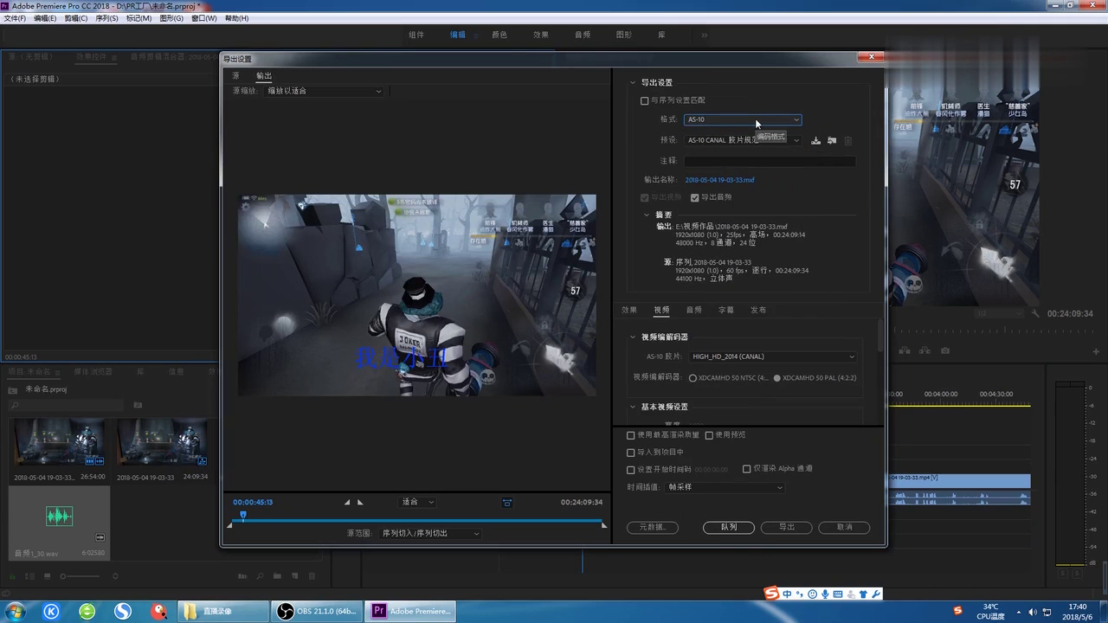
{"action": "left_click", "coordinate": [755, 121]}
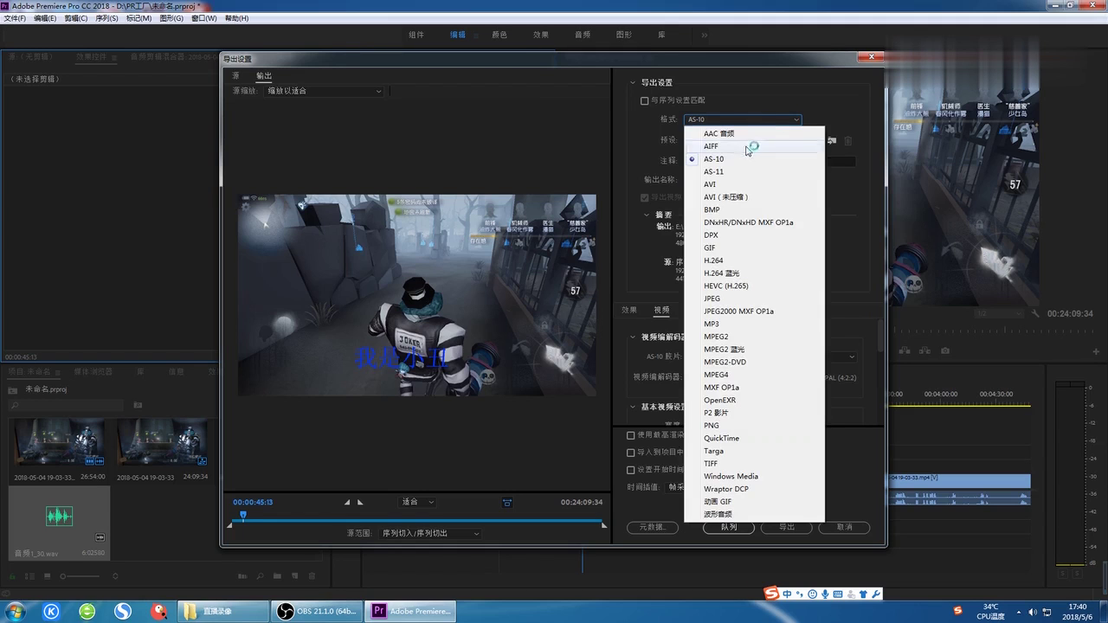
{"action": "left_click", "coordinate": [723, 261]}
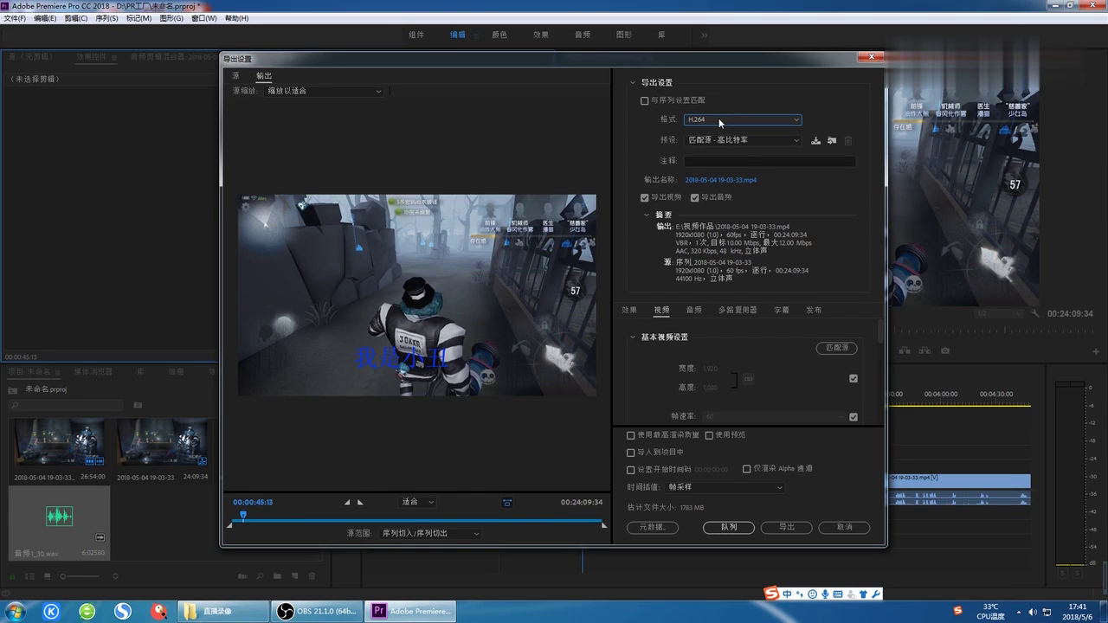
Step: Set the export's output file name to 游戏视频 in the 视频作品 folder on drive E
{"action": "left_click", "coordinate": [723, 180]}
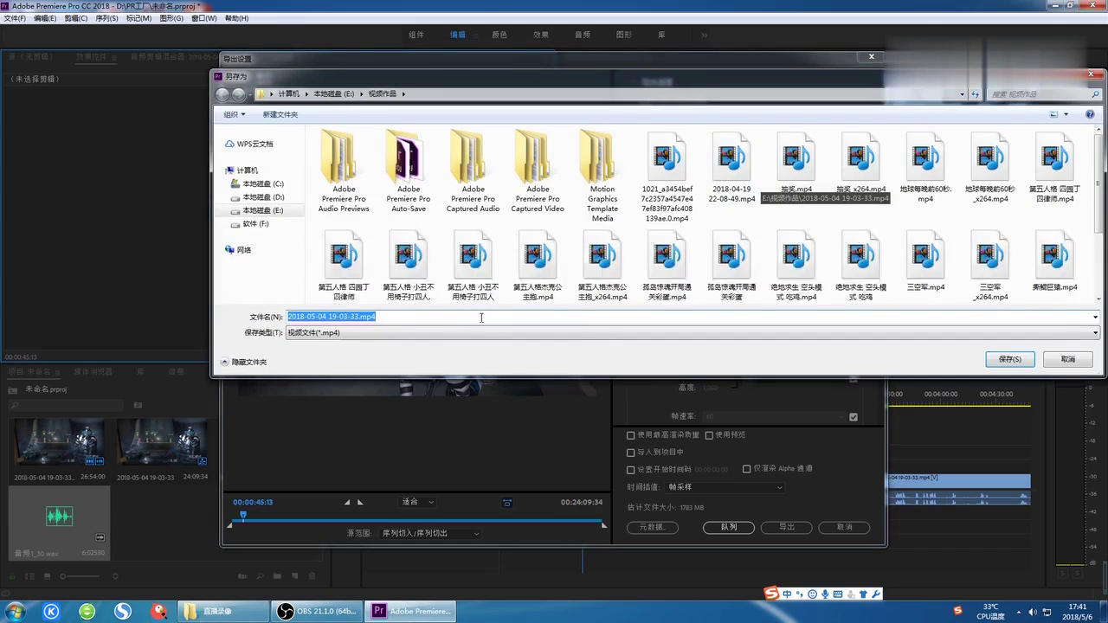
{"action": "key", "text": "BackSpace"}
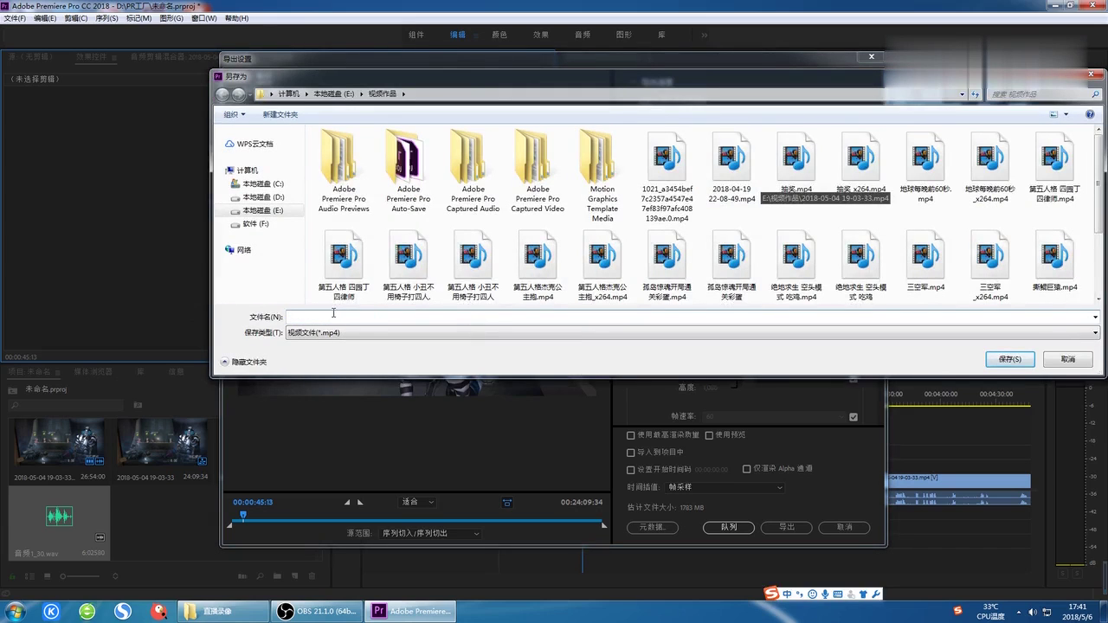
{"action": "type", "text": "youxi"}
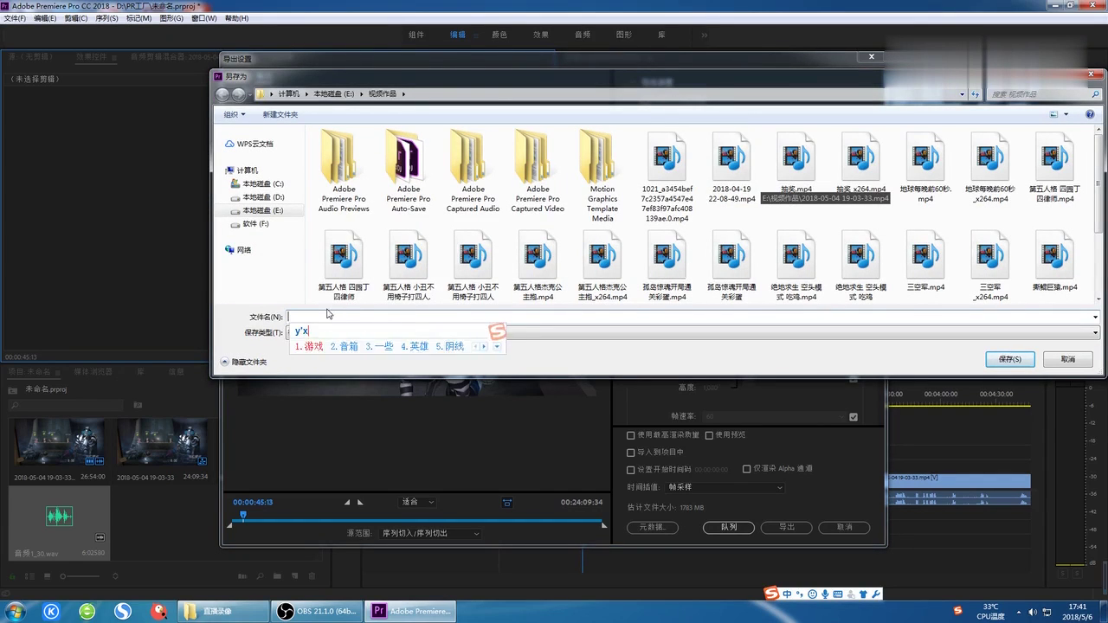
{"action": "key", "text": "space"}
{"action": "type", "text": "shipin"}
{"action": "key", "text": "space"}
{"action": "left_click", "coordinate": [1008, 359]}
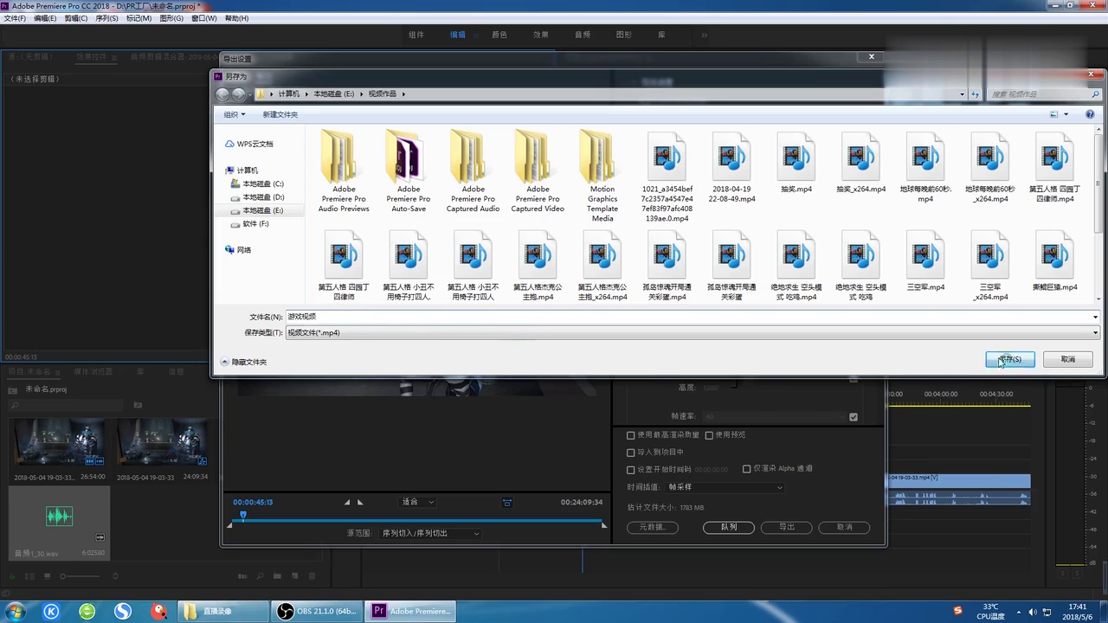
Step: Review the video export settings, enable maximum render quality and start exporting the sequence
{"action": "scroll", "coordinate": [744, 355], "scroll_direction": "down", "scroll_amount": 3}
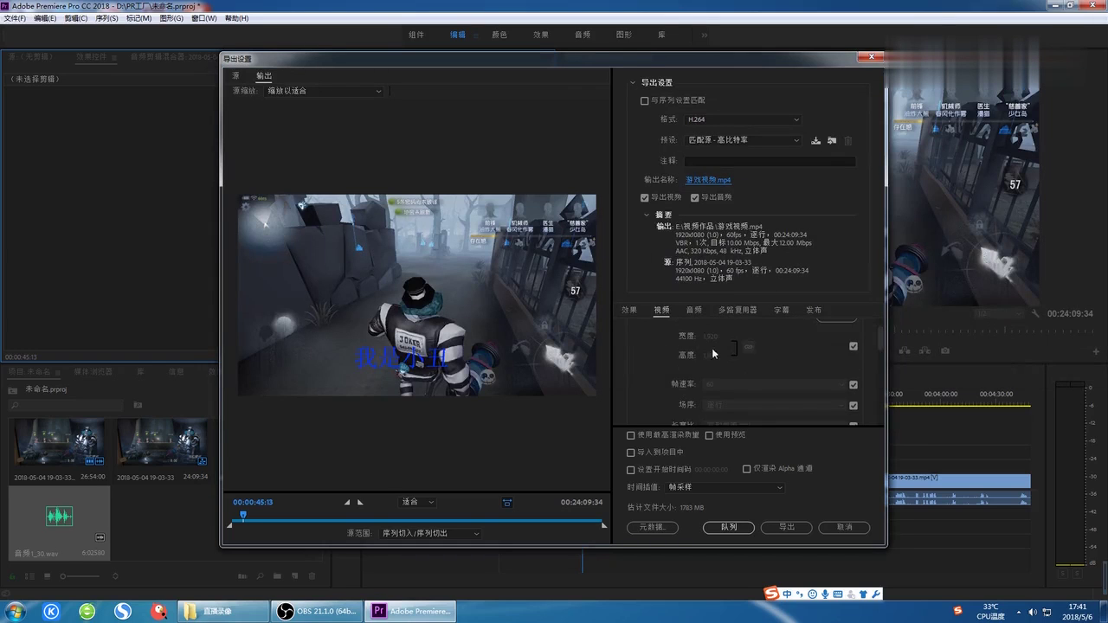
{"action": "scroll", "coordinate": [805, 395], "scroll_direction": "down", "scroll_amount": 4}
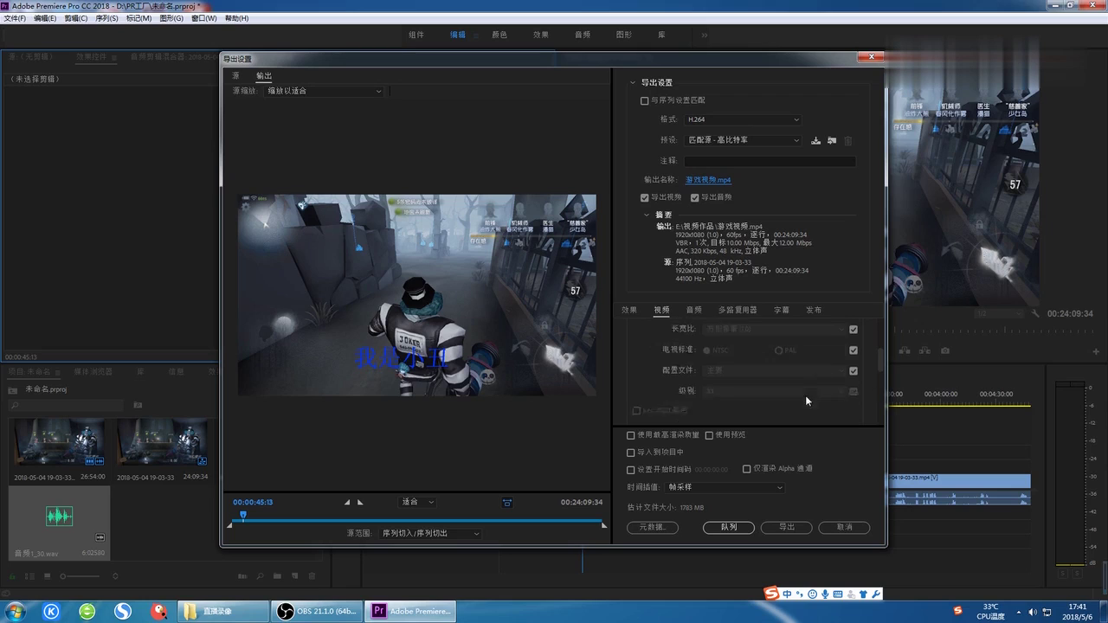
{"action": "scroll", "coordinate": [794, 387], "scroll_direction": "down", "scroll_amount": 2}
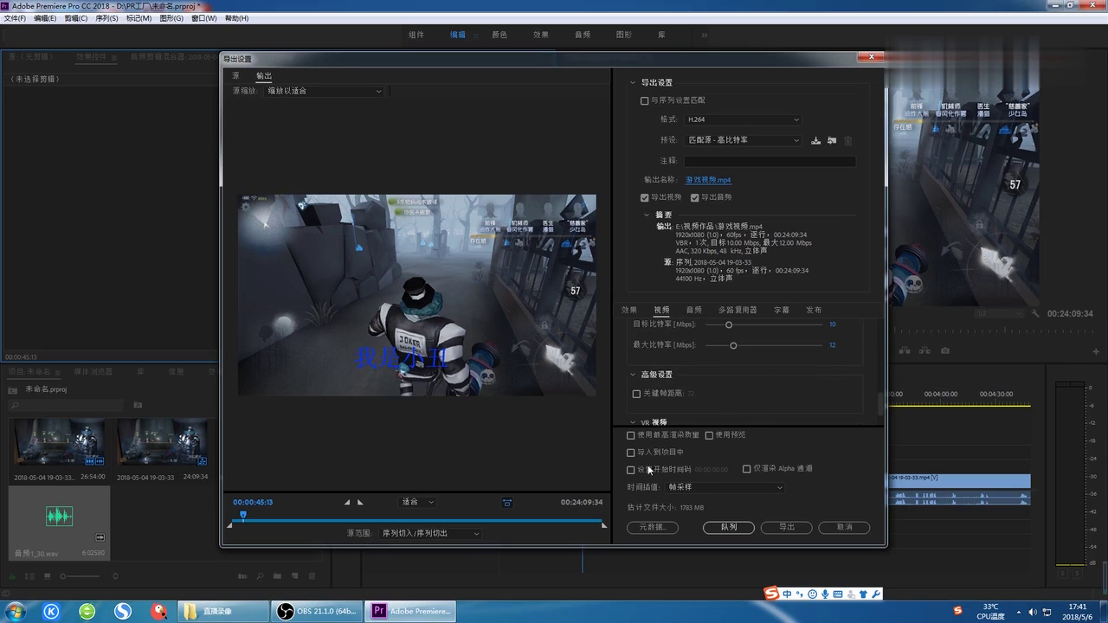
{"action": "left_click", "coordinate": [630, 437]}
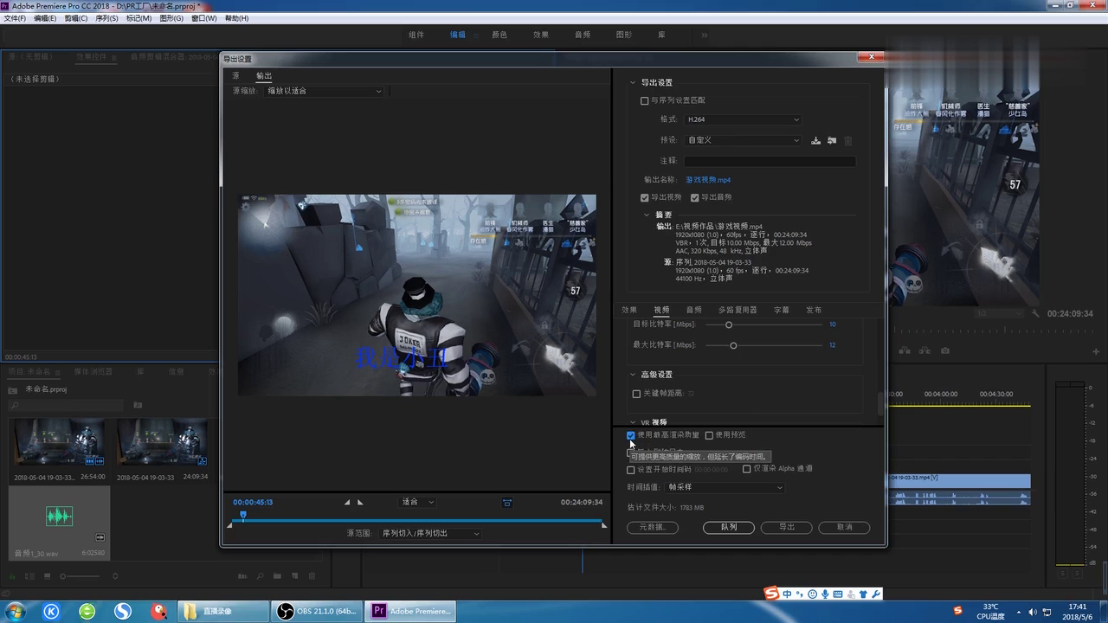
{"action": "left_click", "coordinate": [790, 525]}
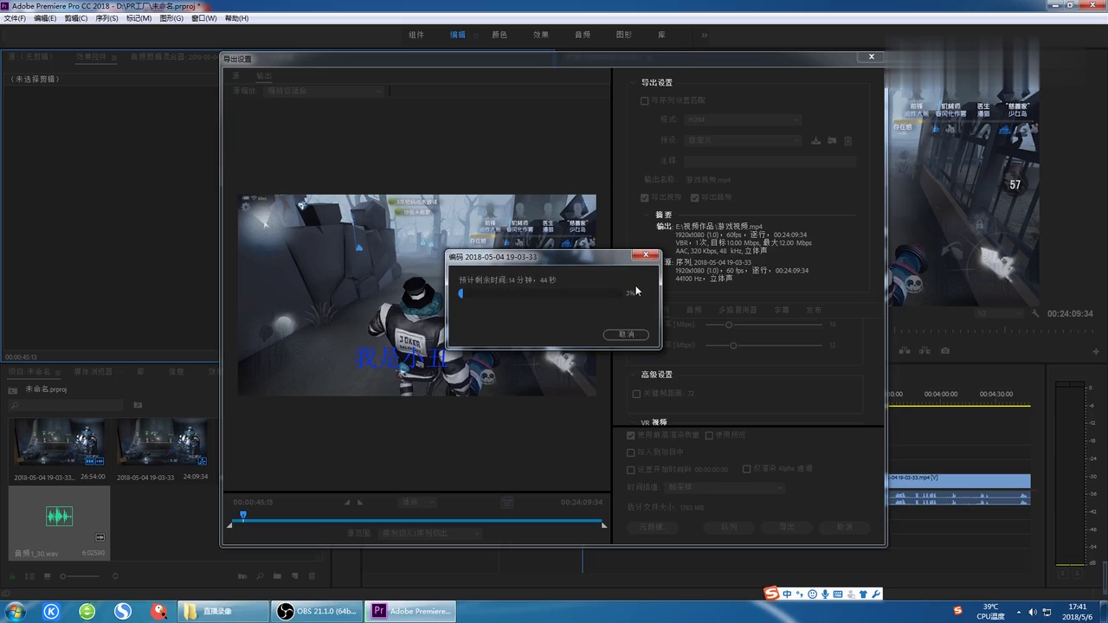
{"action": "left_click", "coordinate": [222, 611]}
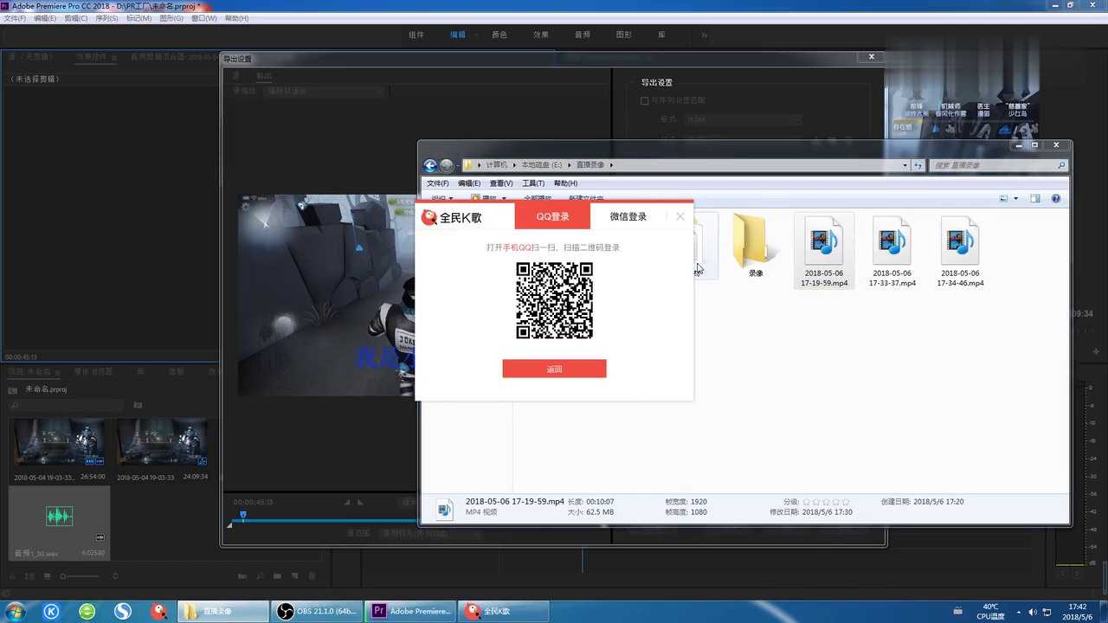
{"action": "left_click", "coordinate": [681, 217]}
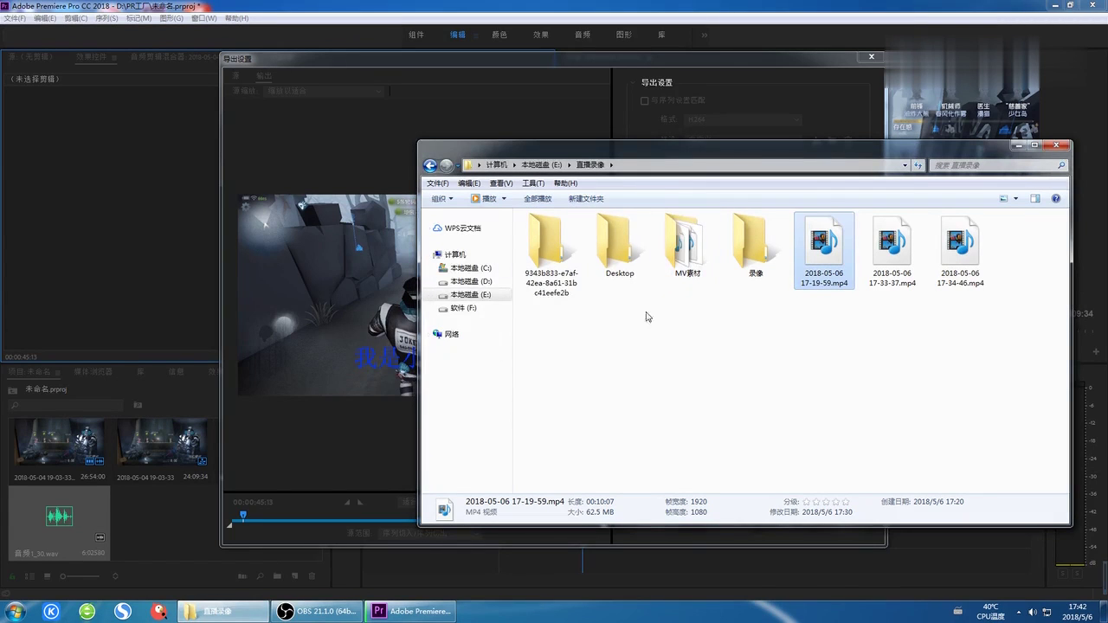
{"action": "left_click", "coordinate": [1056, 145]}
Step: Cancel the running encode and close the export settings to return to the editing workspace
{"action": "left_click", "coordinate": [646, 255]}
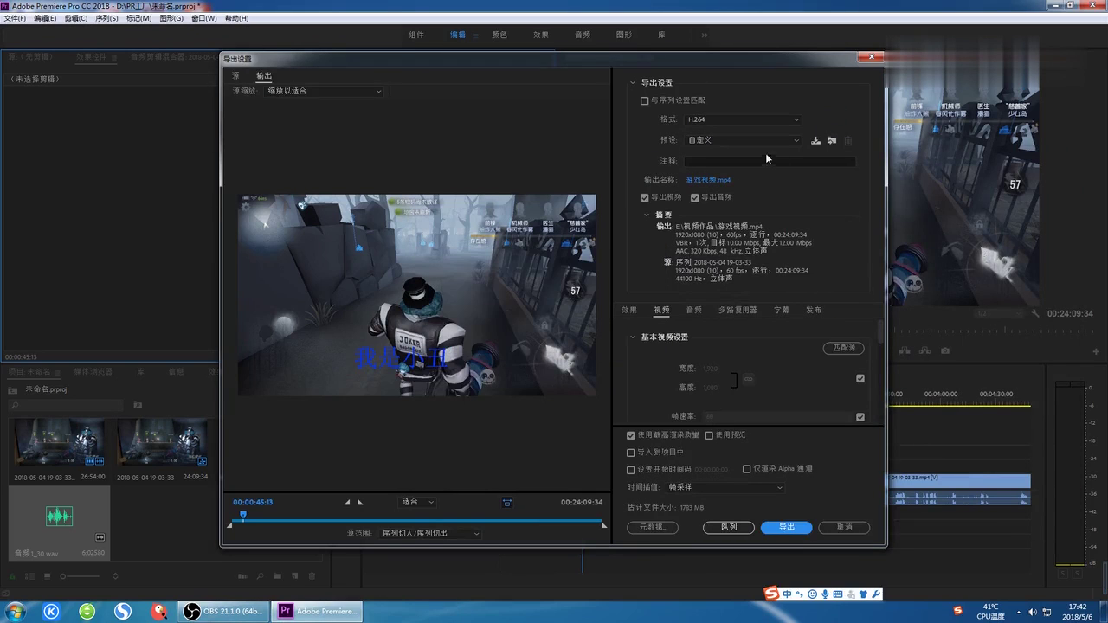
{"action": "left_click", "coordinate": [870, 57]}
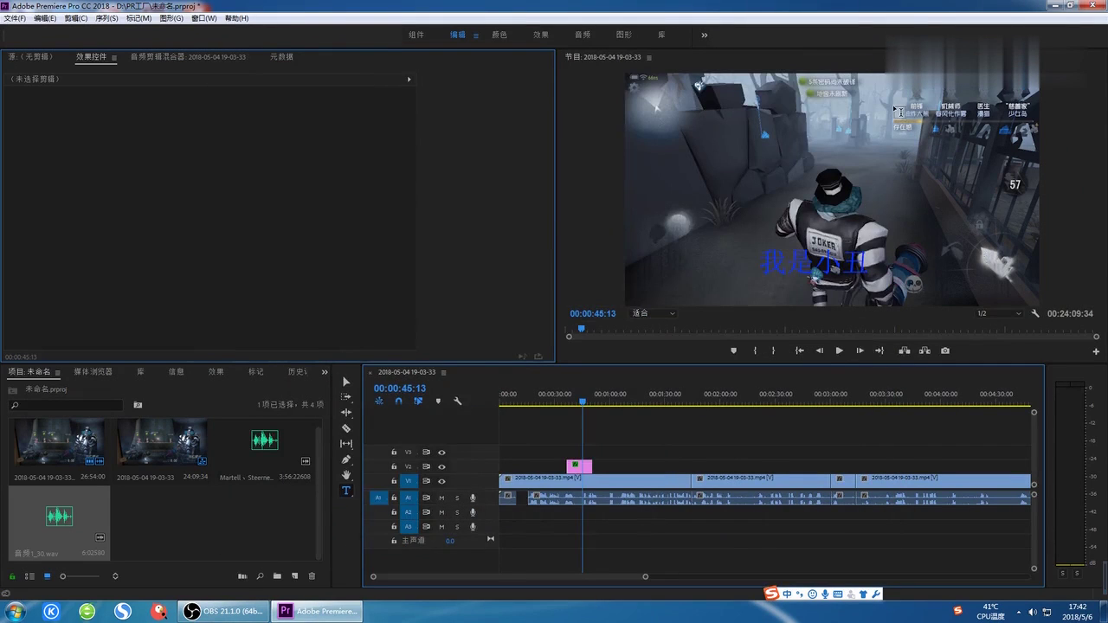